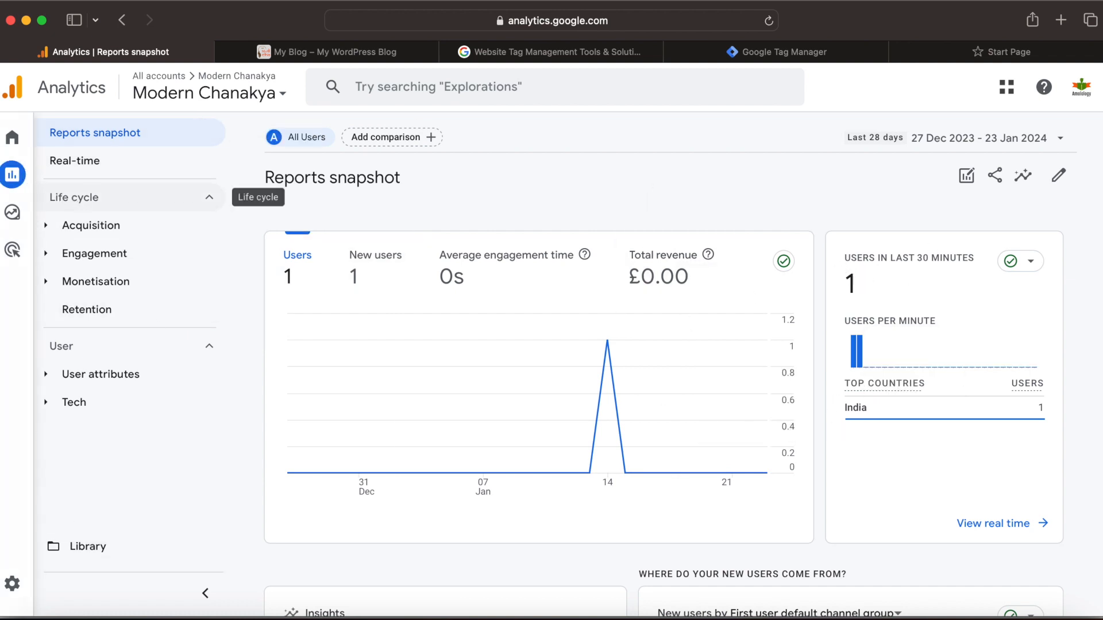
Step: Open the Admin settings of the Modern Chanakya Analytics property
click(12, 138)
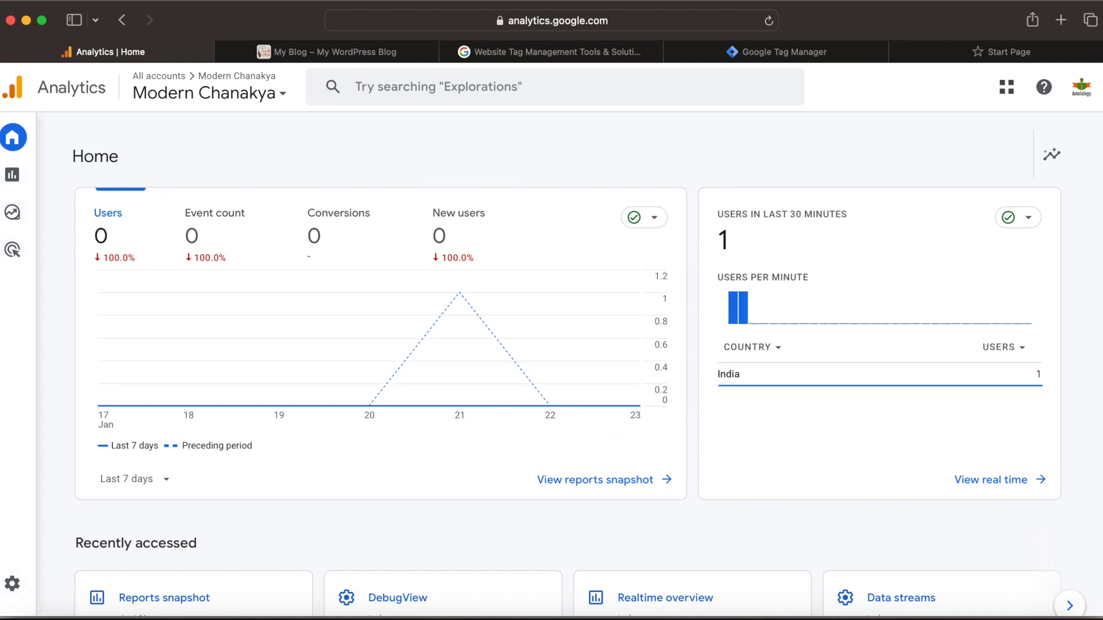
mouse_move(86, 251)
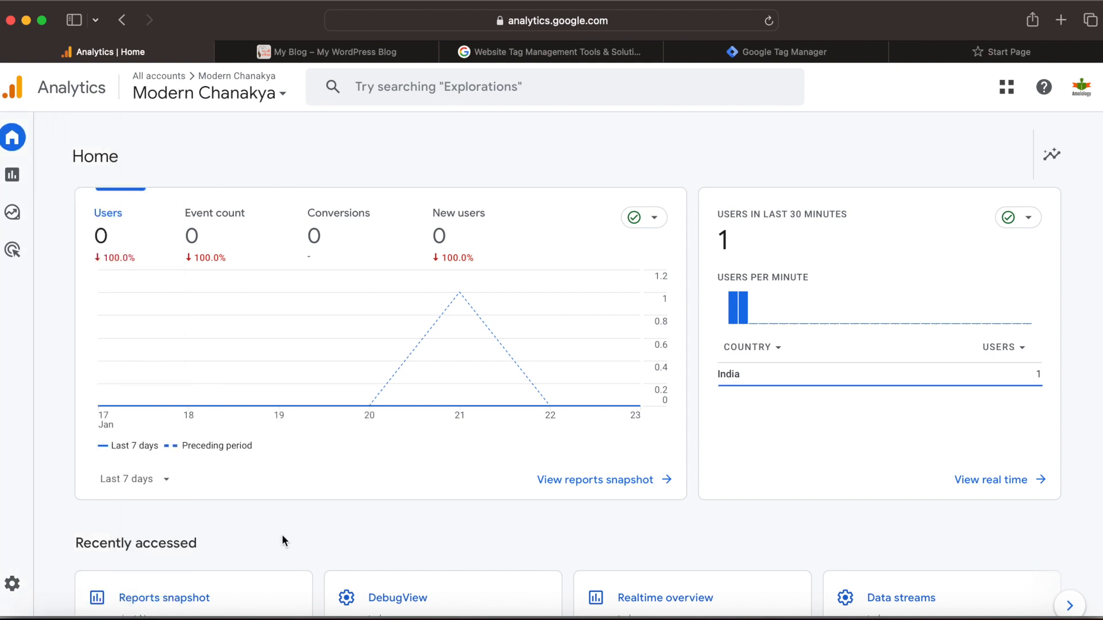
click(14, 585)
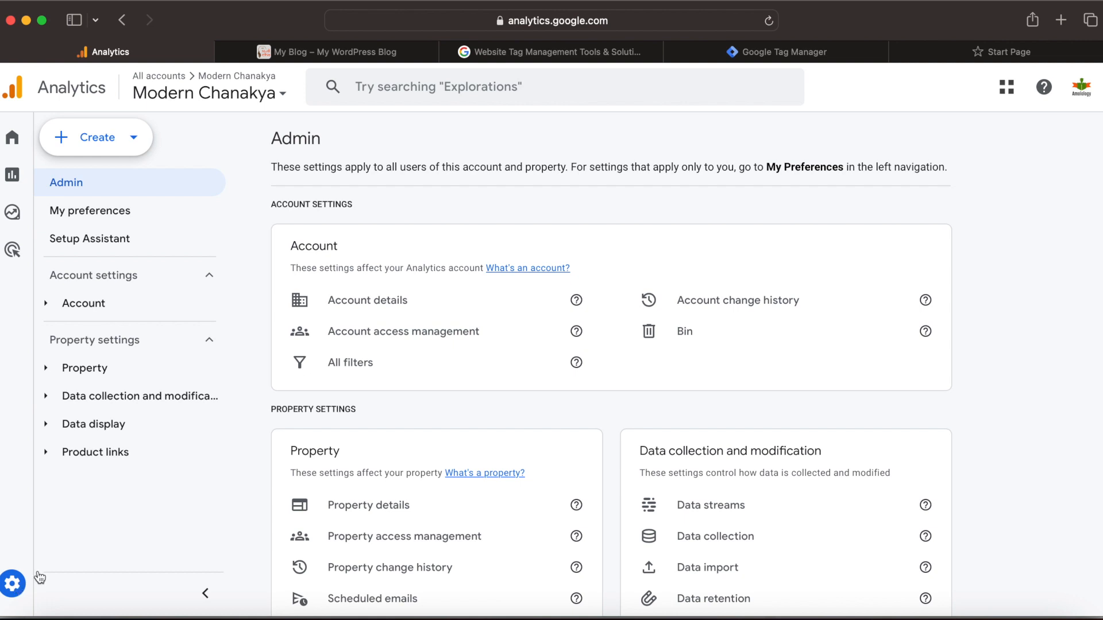
Step: Open the property's Data filters page from the Data collection and modification settings
scroll(441, 434, down, 2)
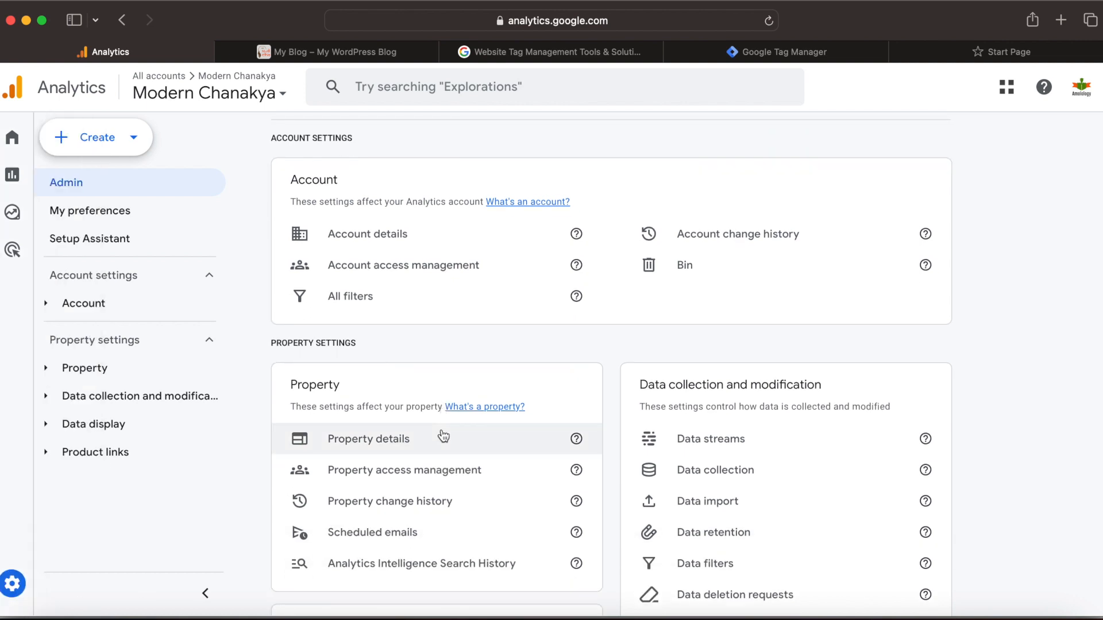
scroll(442, 436, down, 6)
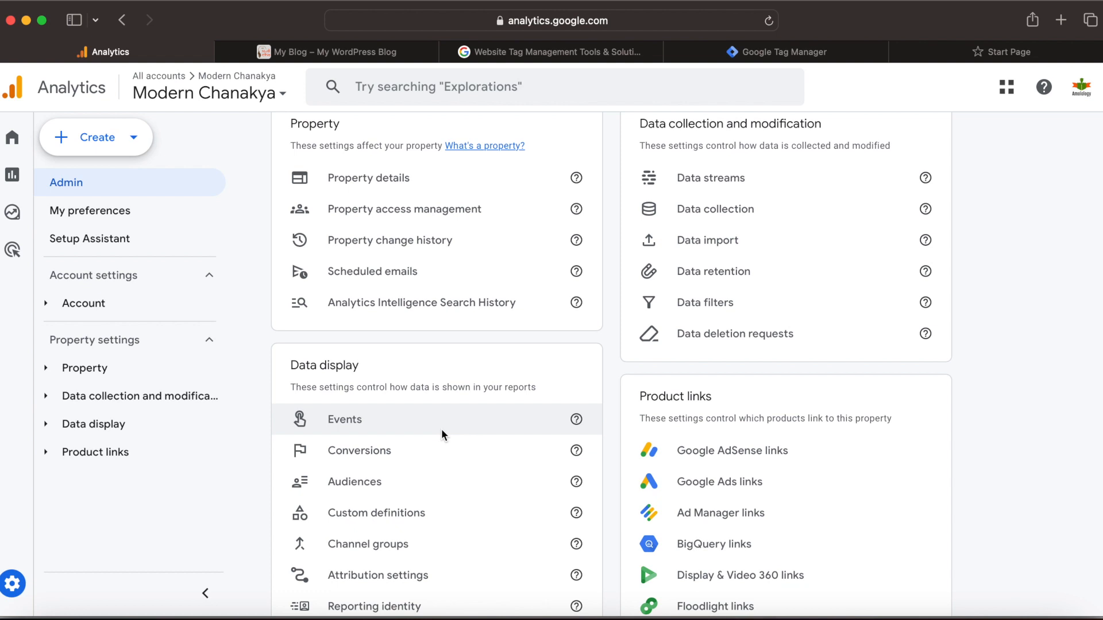
scroll(473, 486, down, 3)
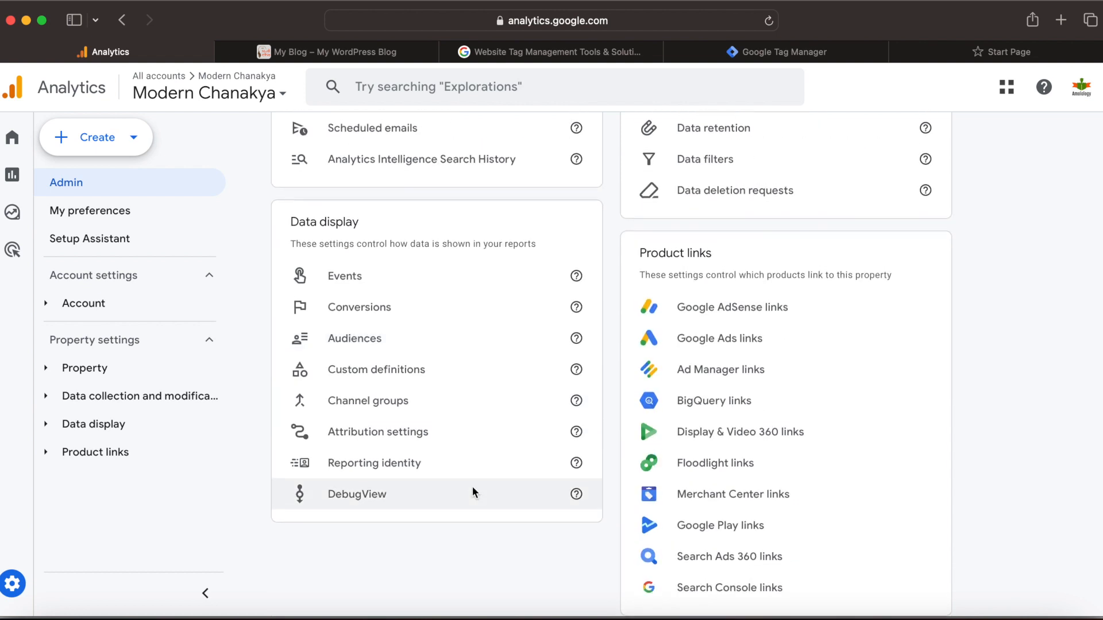
scroll(472, 487, up, 6)
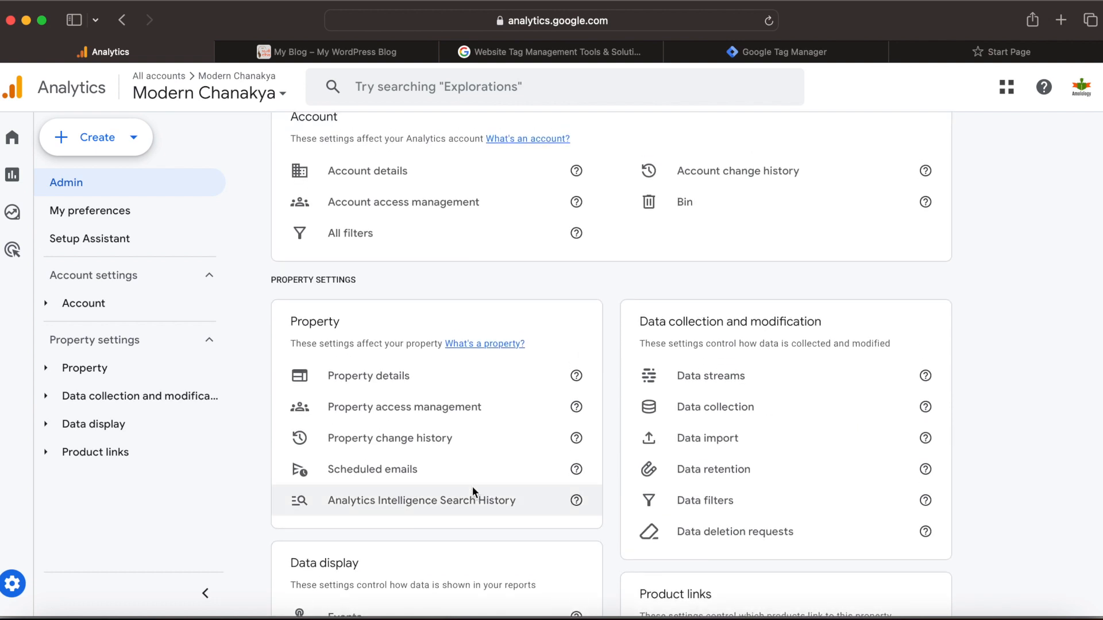
scroll(472, 486, down, 8)
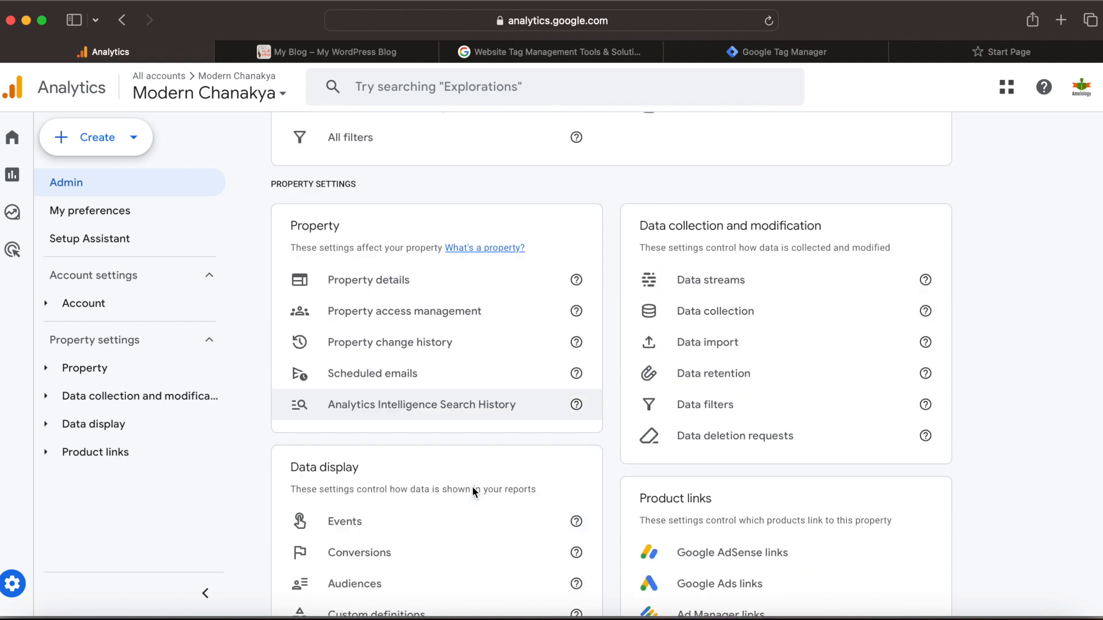
scroll(401, 297, up, 8)
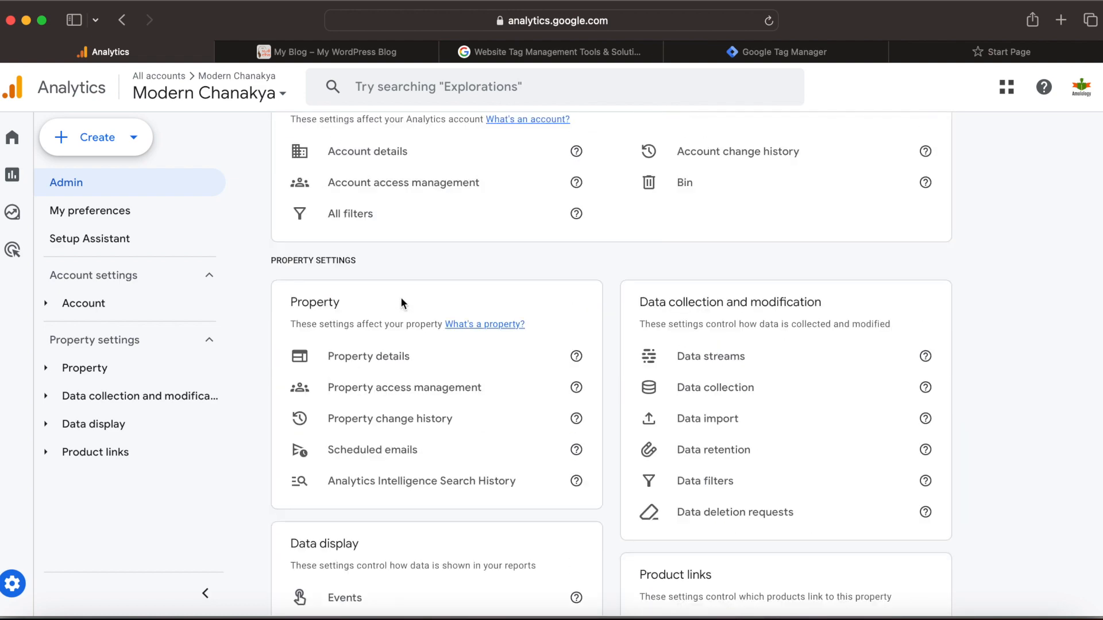
mouse_move(5, 430)
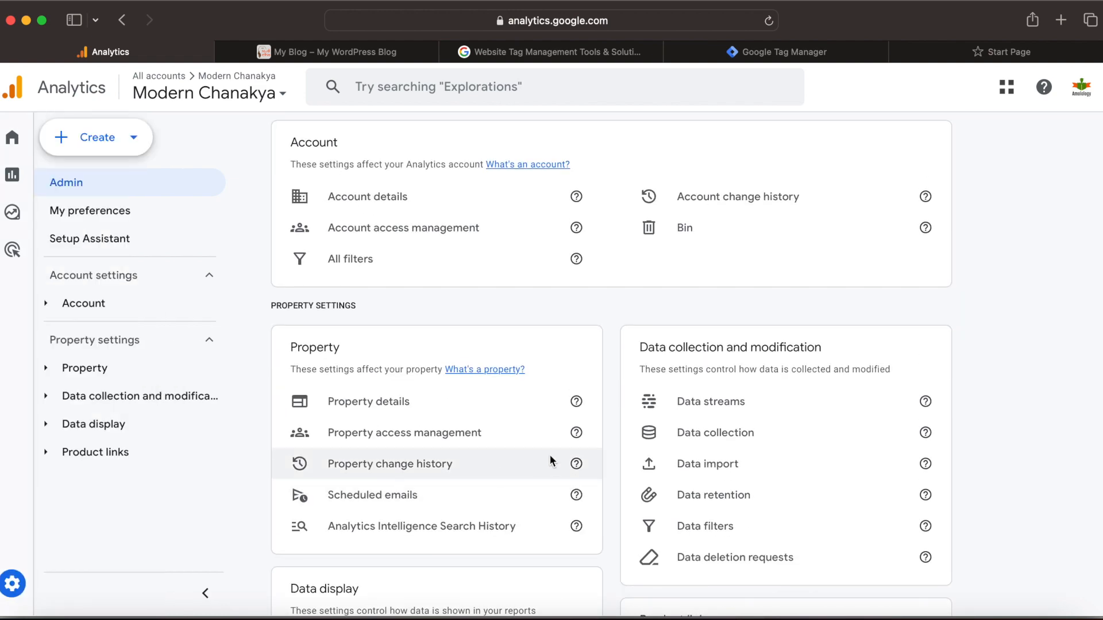
click(719, 531)
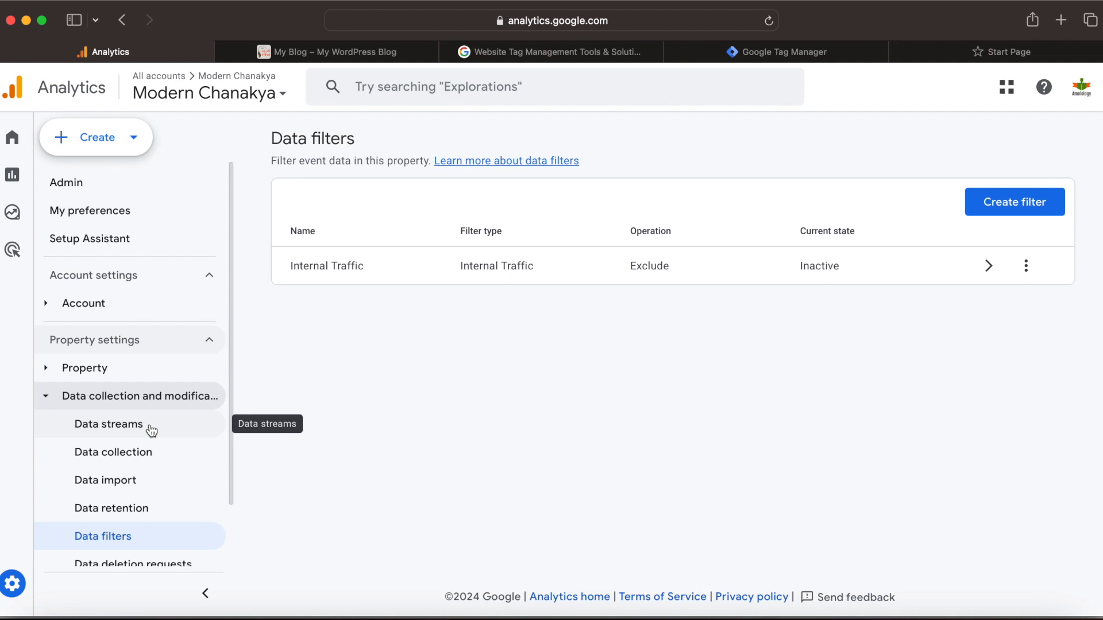
Step: Open the details of the Modern Chanakya web data stream
click(109, 430)
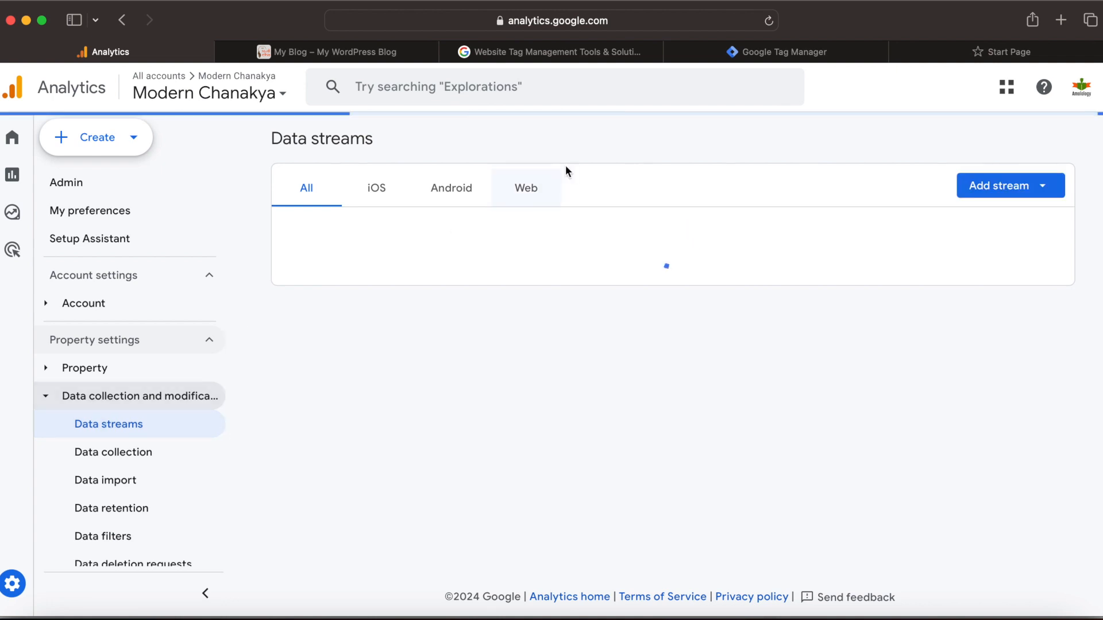
click(533, 189)
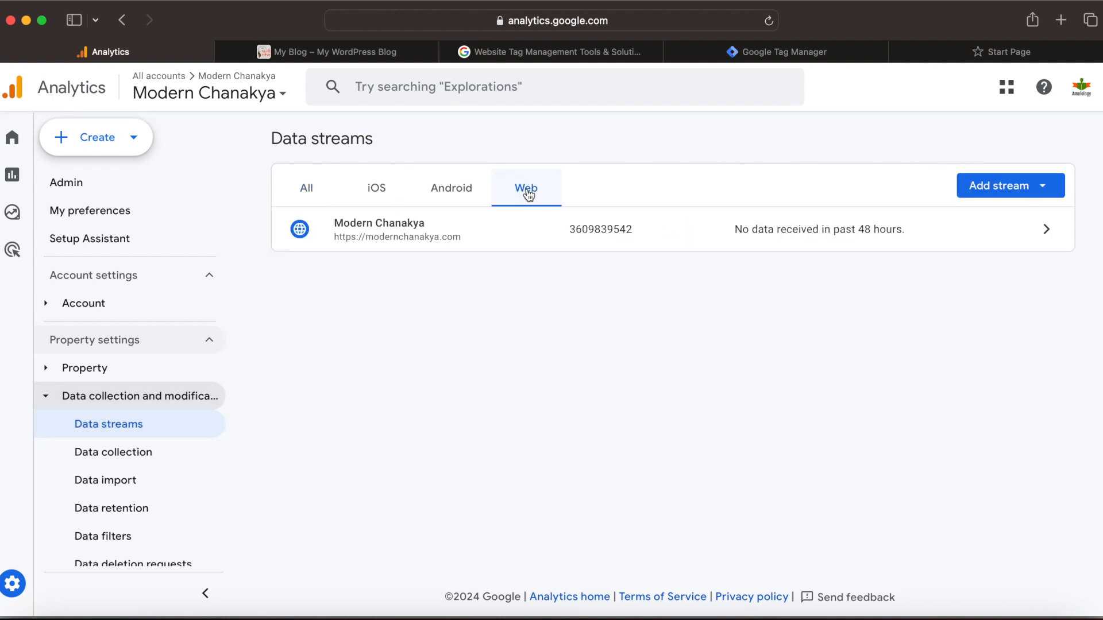
click(1047, 229)
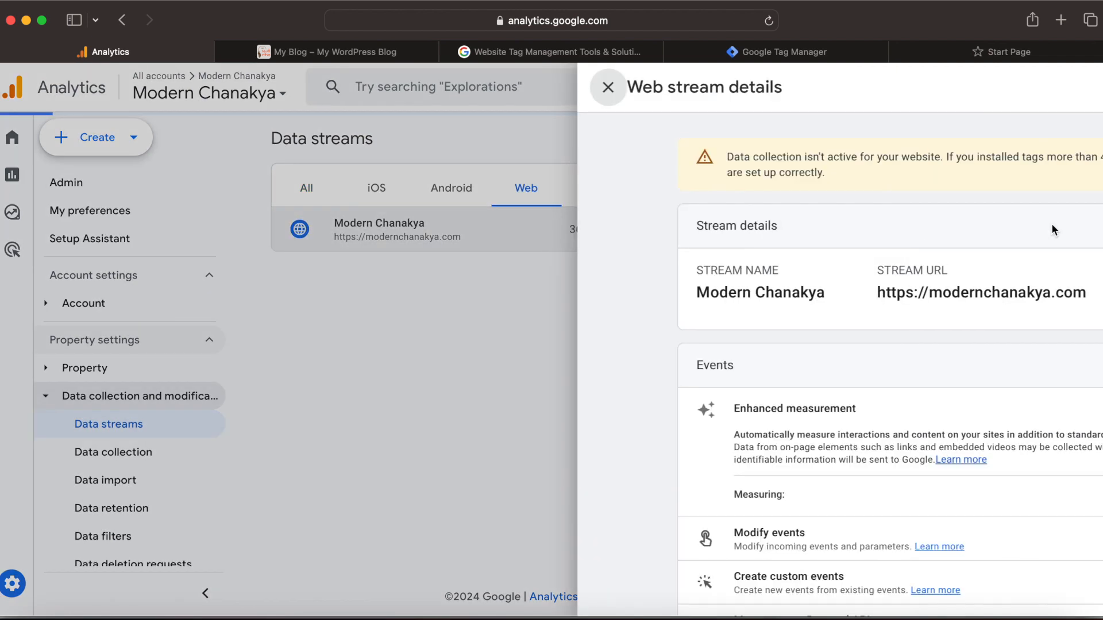
Step: Open Define internal traffic in the stream's Google tag settings
scroll(601, 402, down, 5)
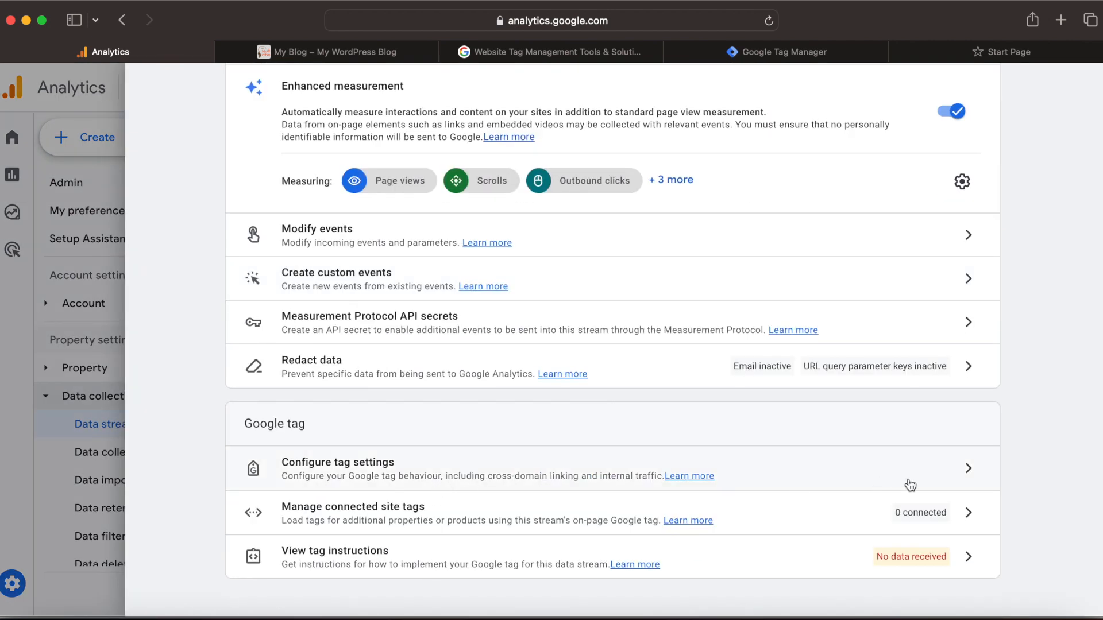
click(968, 470)
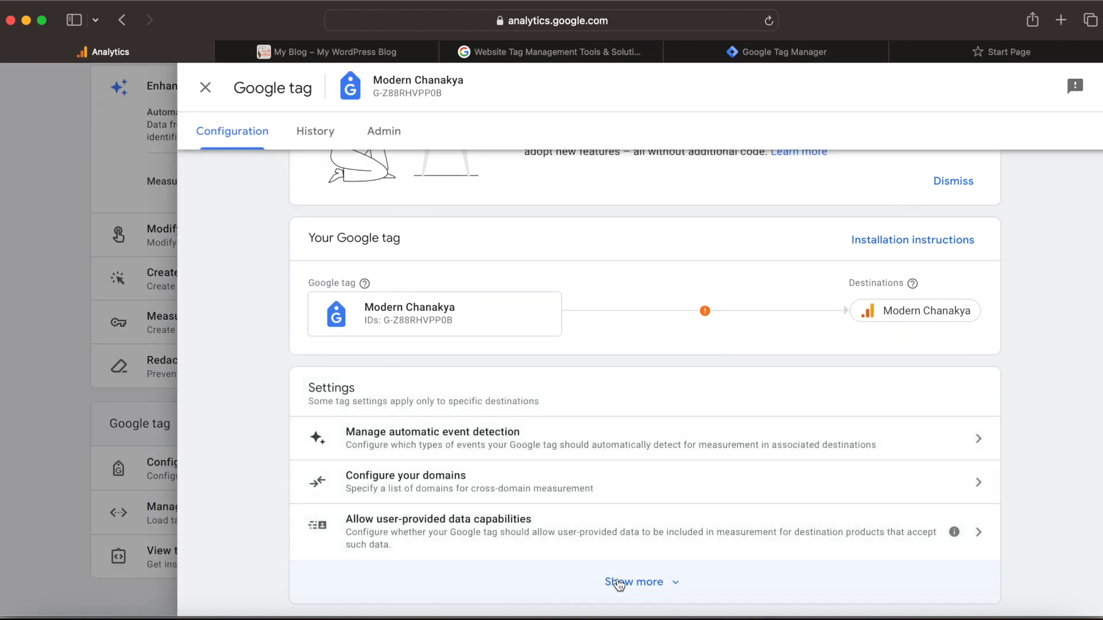
click(619, 583)
scroll(567, 473, down, 3)
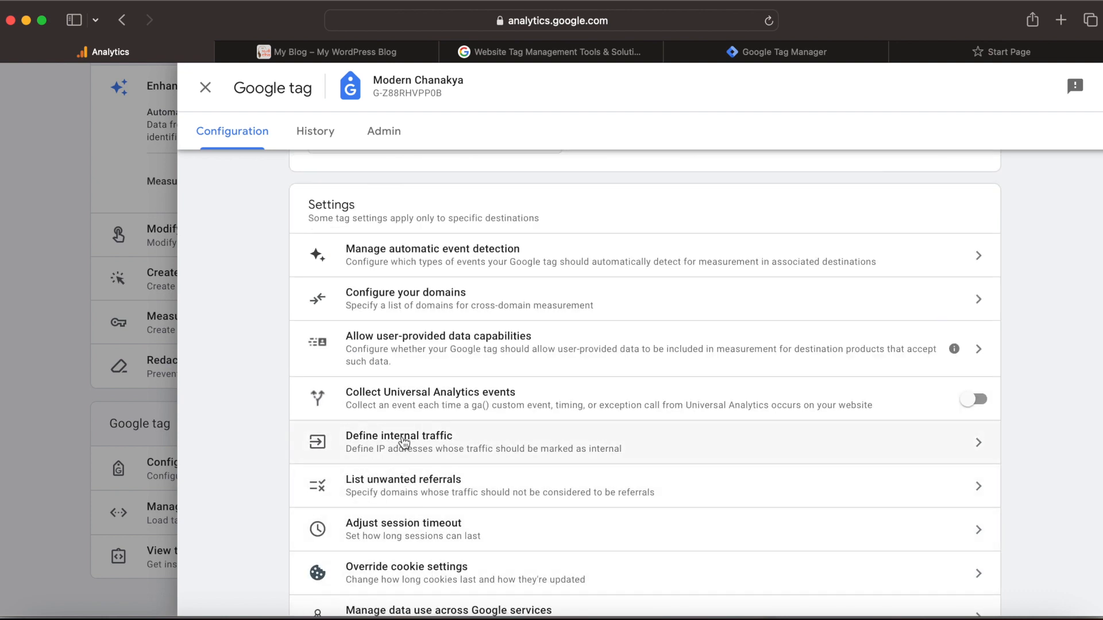
click(404, 442)
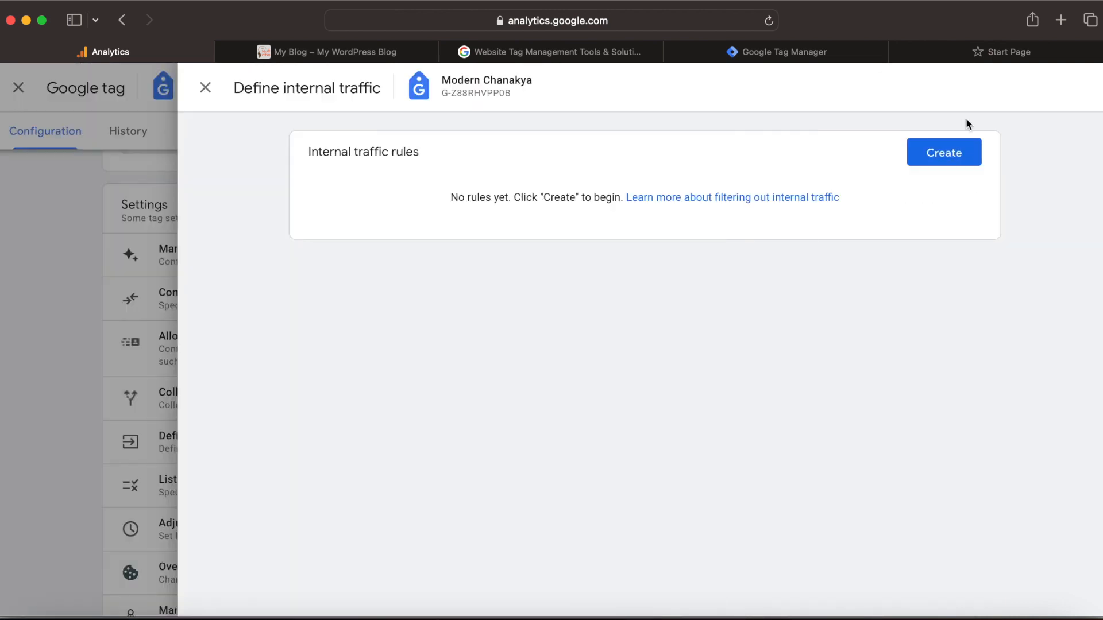
Step: Open a new internal traffic rule form, close the tag panels, and return to the Data filters page
click(966, 163)
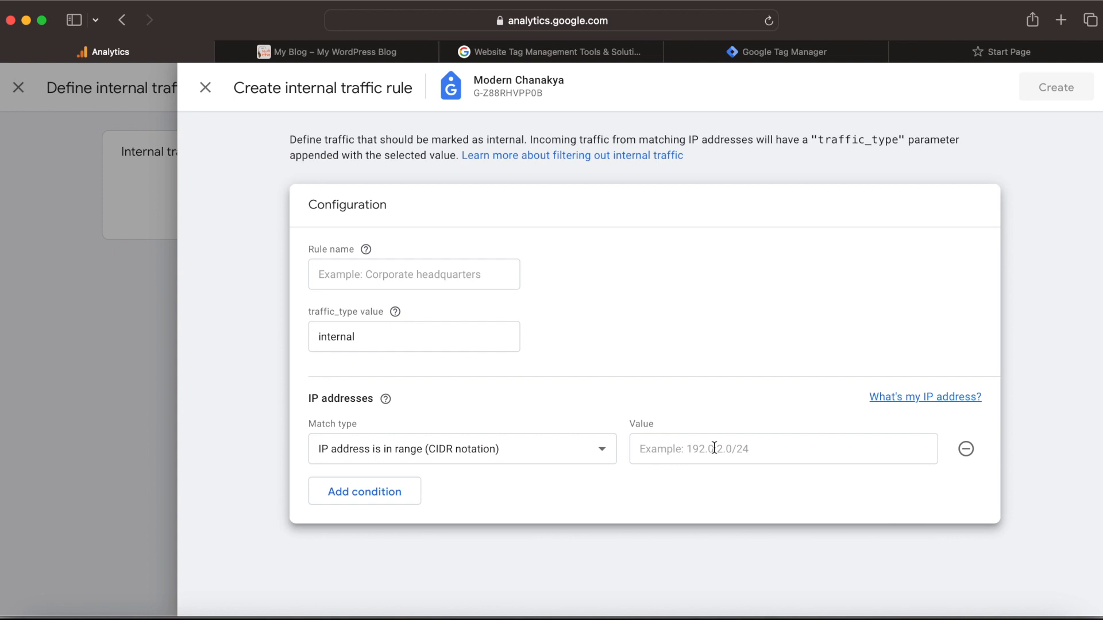
click(205, 87)
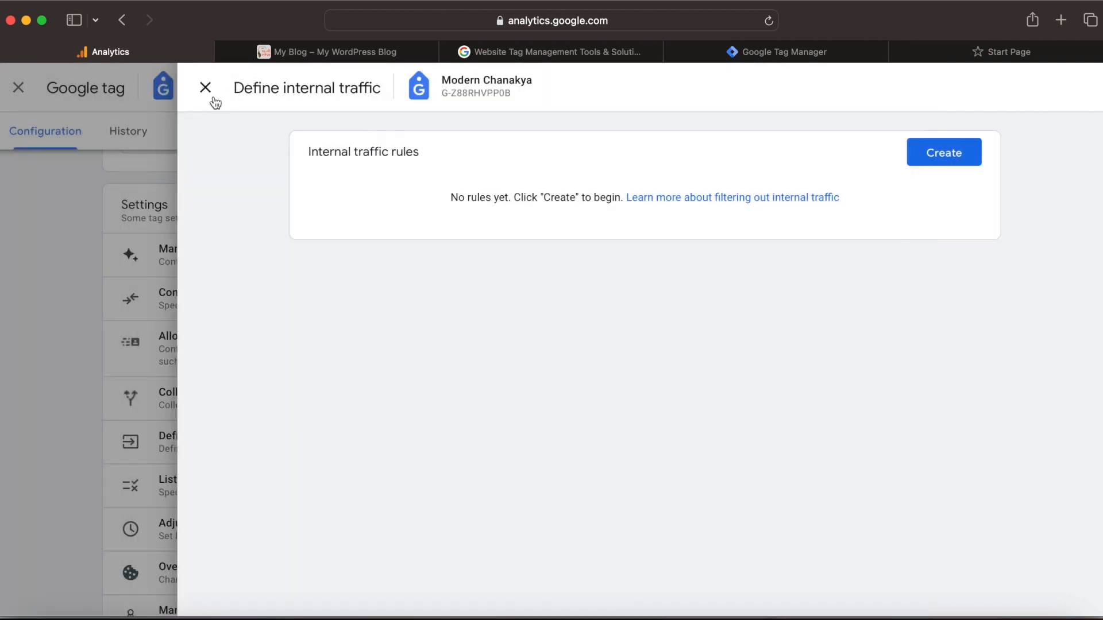
click(214, 102)
click(213, 101)
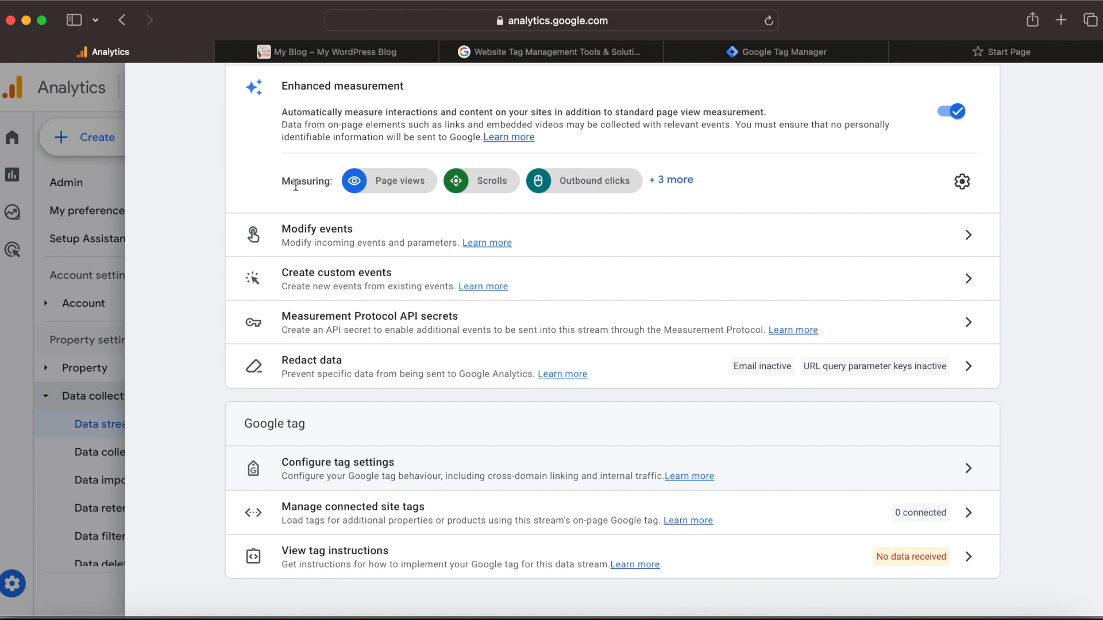
scroll(140, 151, up, 5)
click(156, 87)
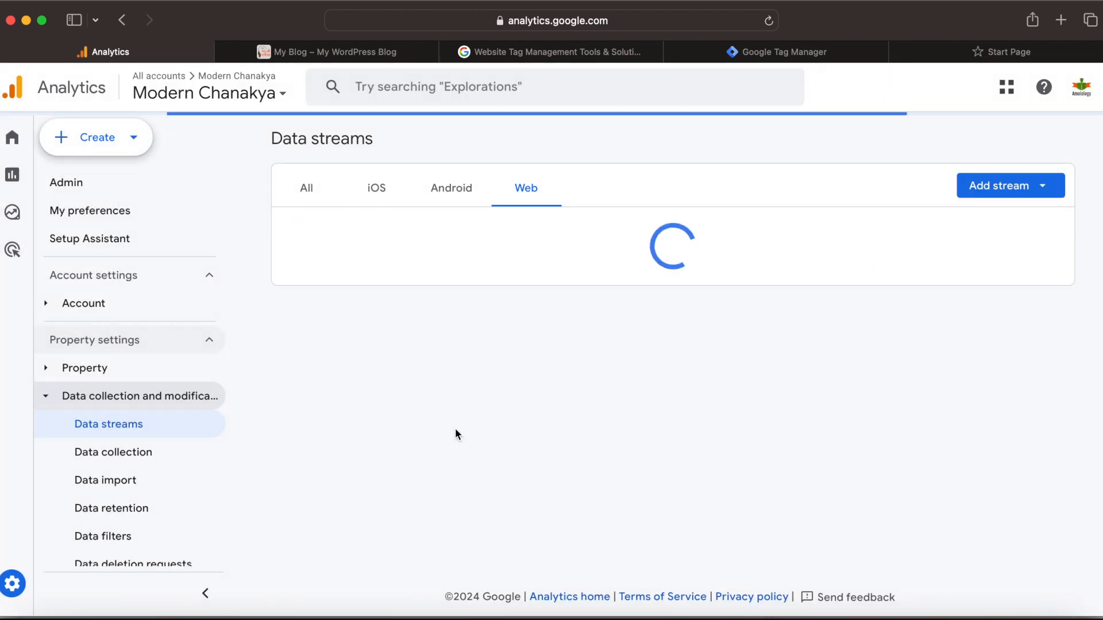
click(103, 536)
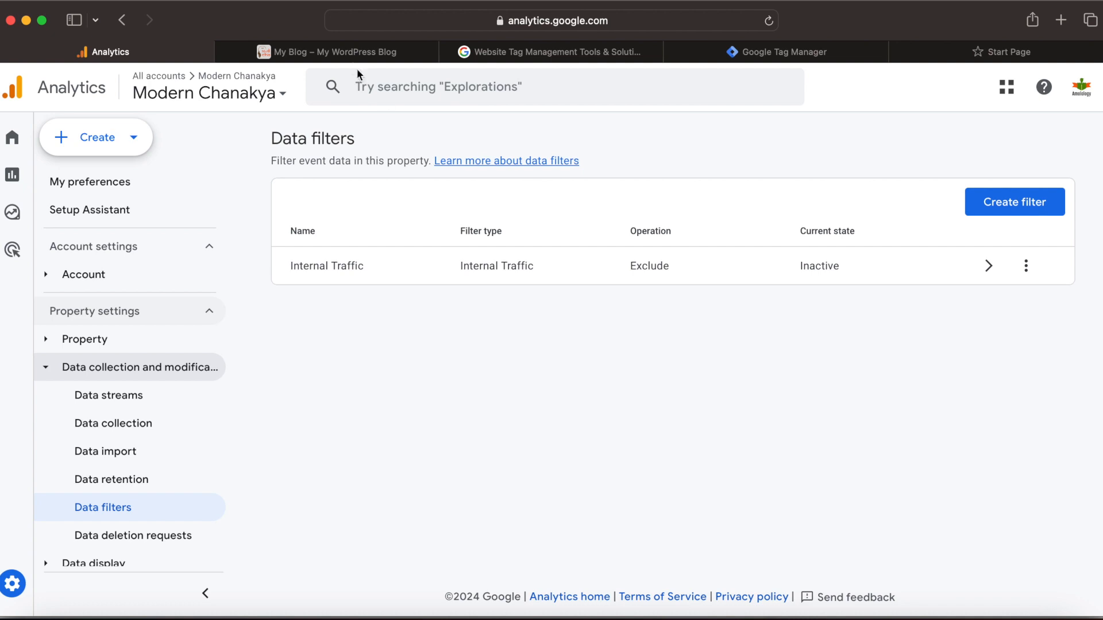
Step: Switch to the Modern Chanakya website open in the Chrome browser
click(351, 52)
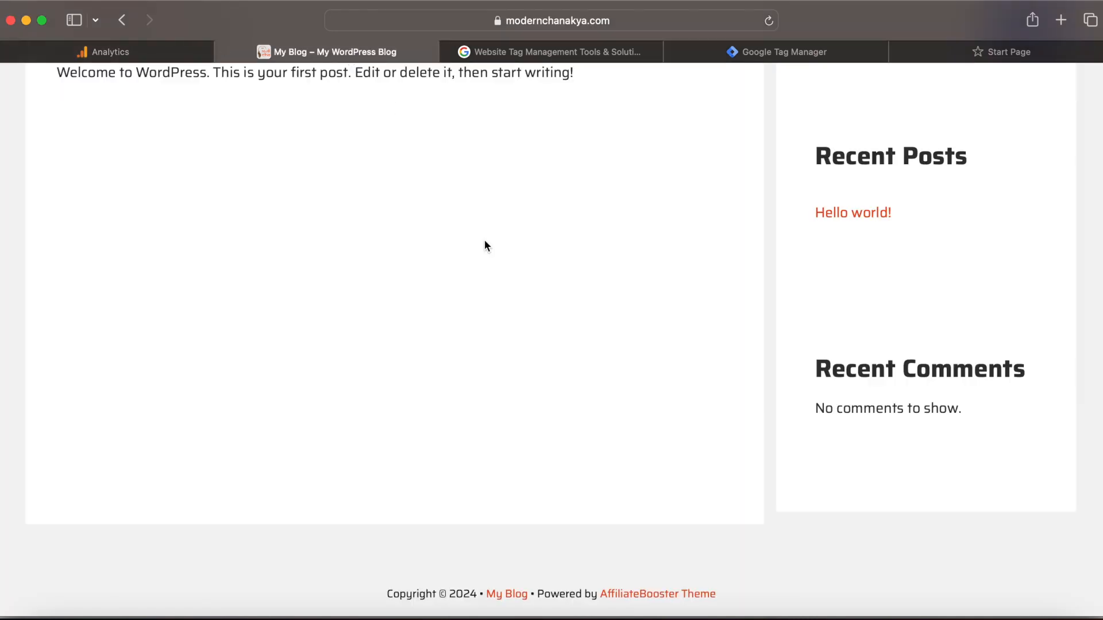
scroll(484, 246, up, 5)
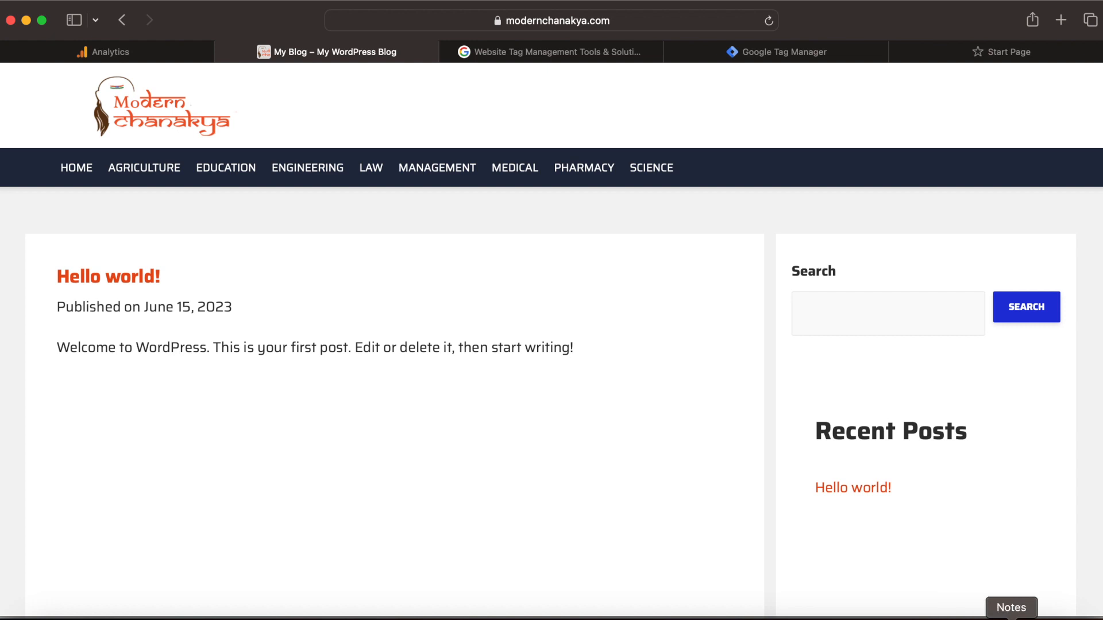
click(824, 619)
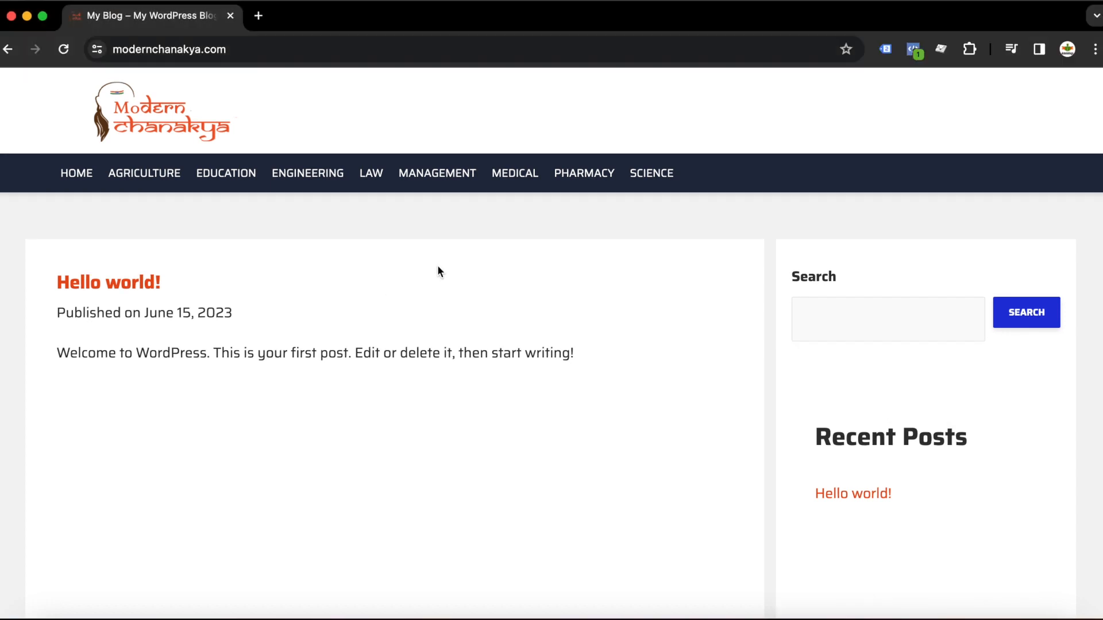
Step: Inspect the site's Google tags and Tag Manager container with the Tag Assistant Legacy extension
click(891, 51)
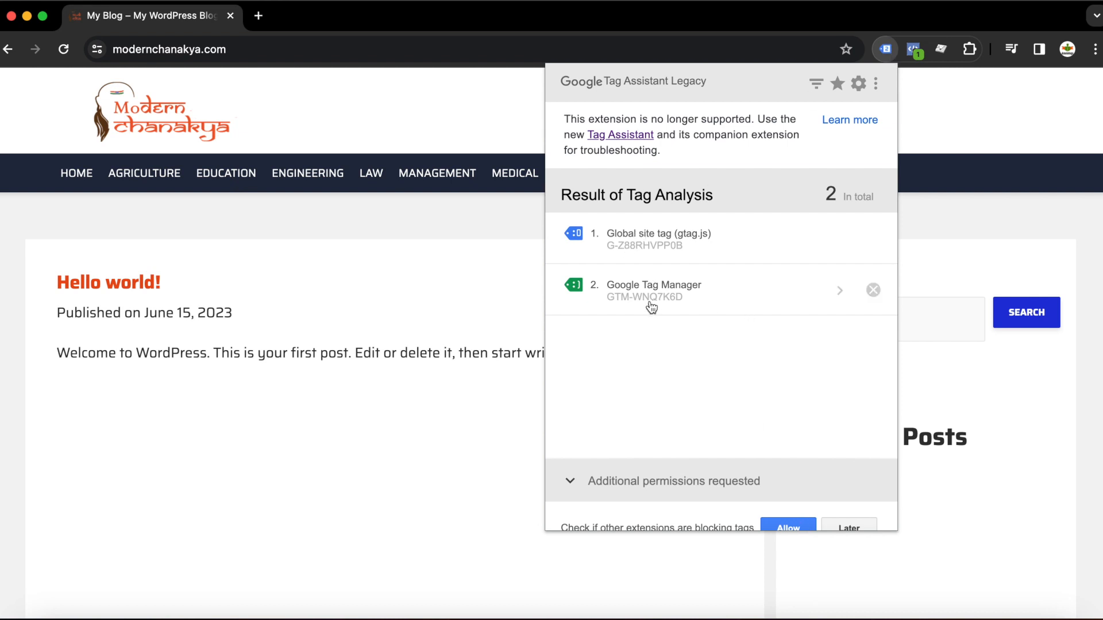
click(688, 292)
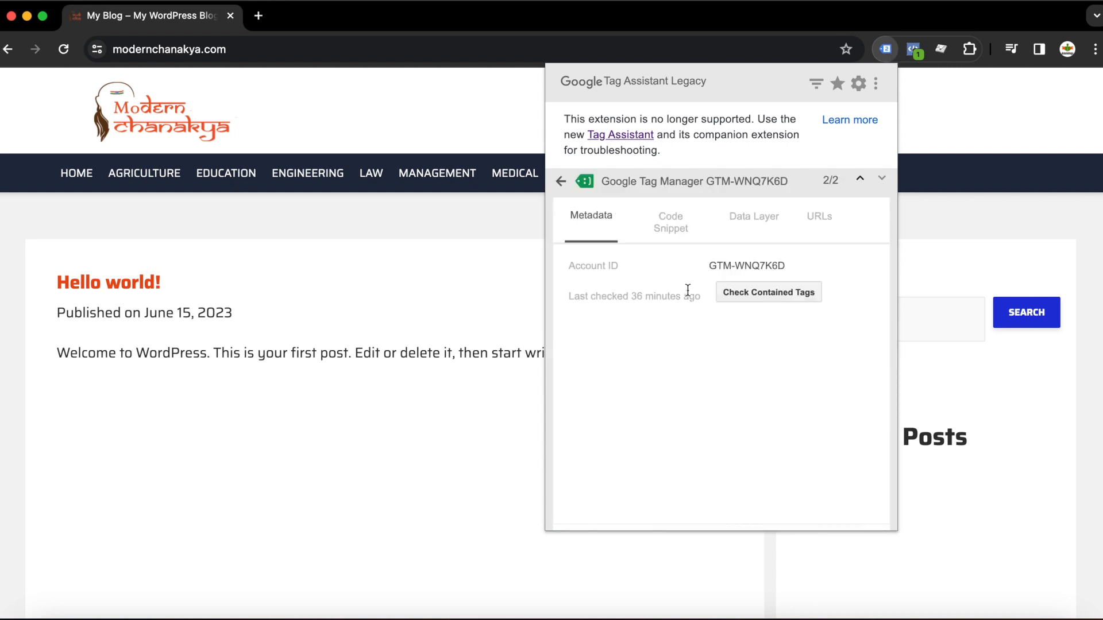
click(670, 226)
click(745, 222)
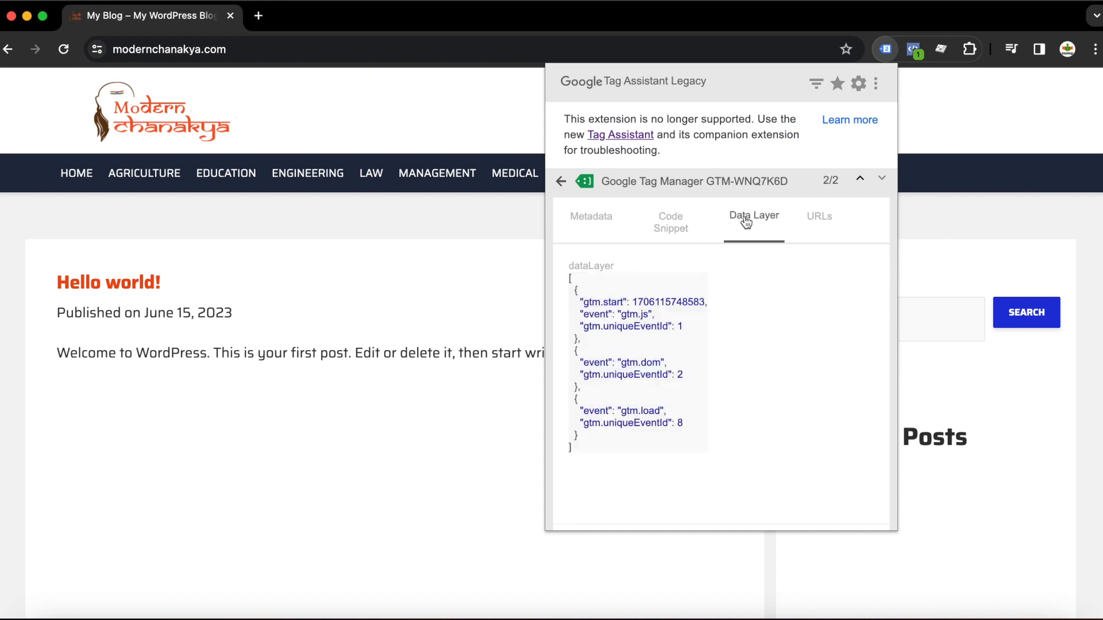
click(818, 219)
click(580, 218)
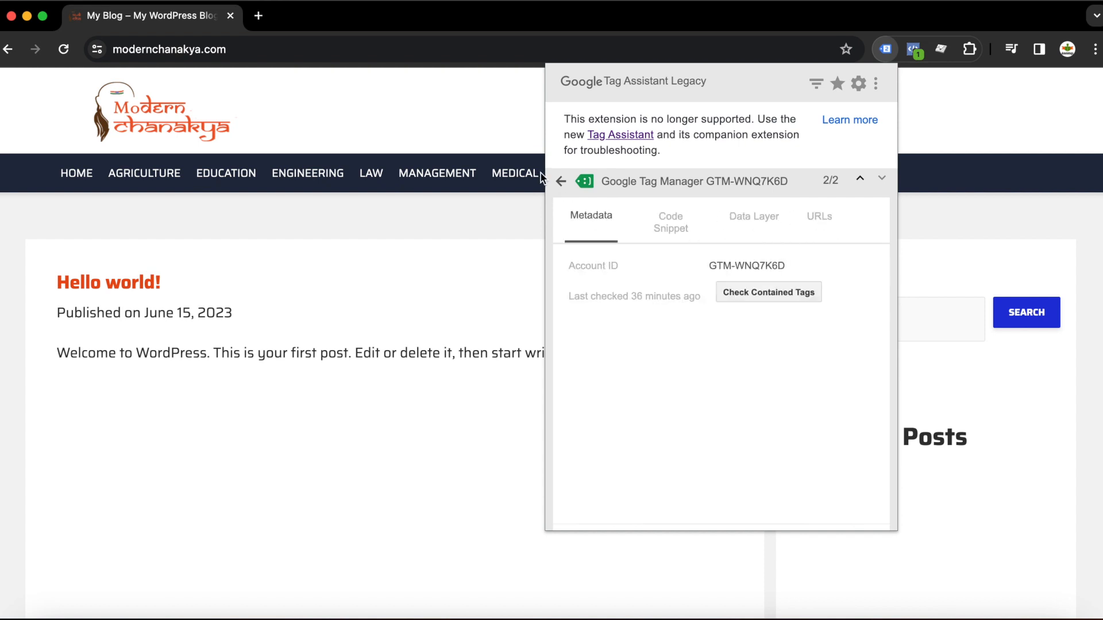
click(559, 181)
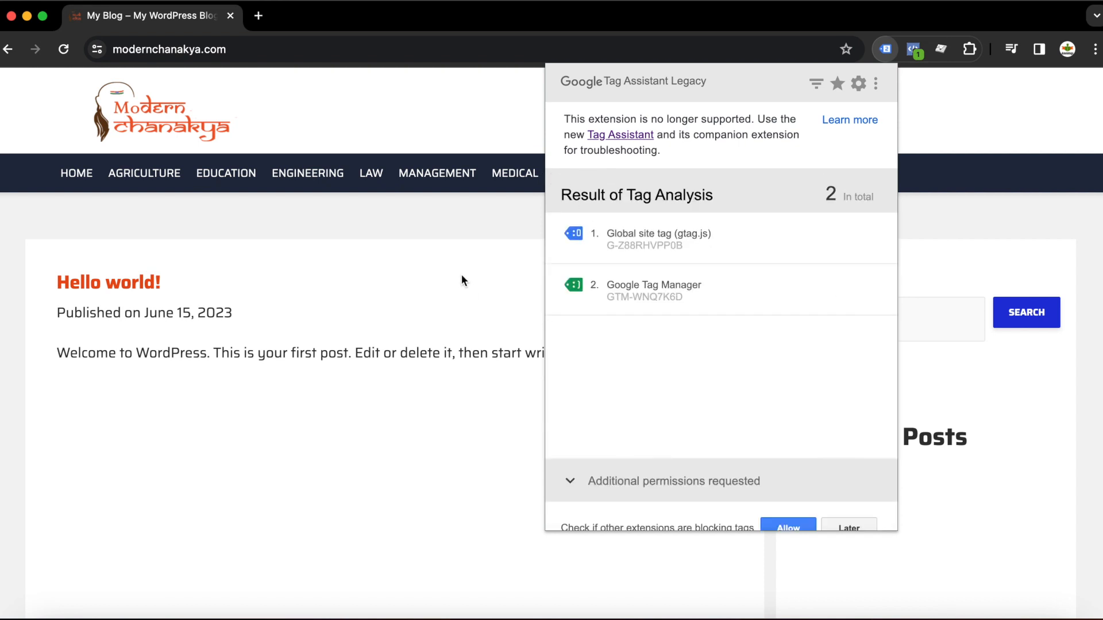
click(481, 253)
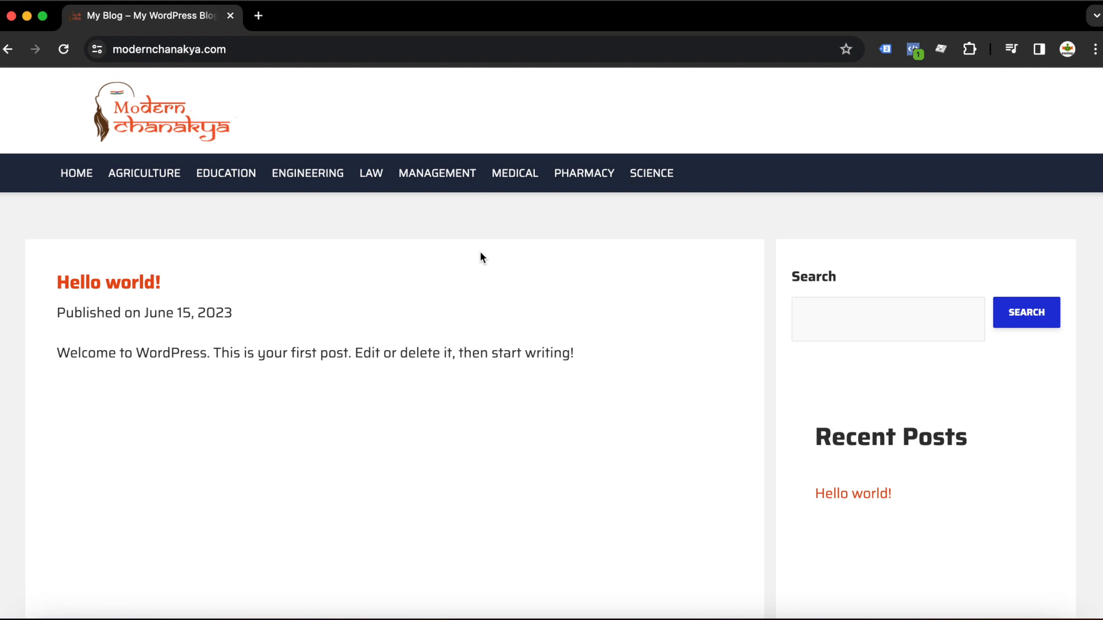
Step: Open Chrome's Developer Tools for the website
click(1096, 51)
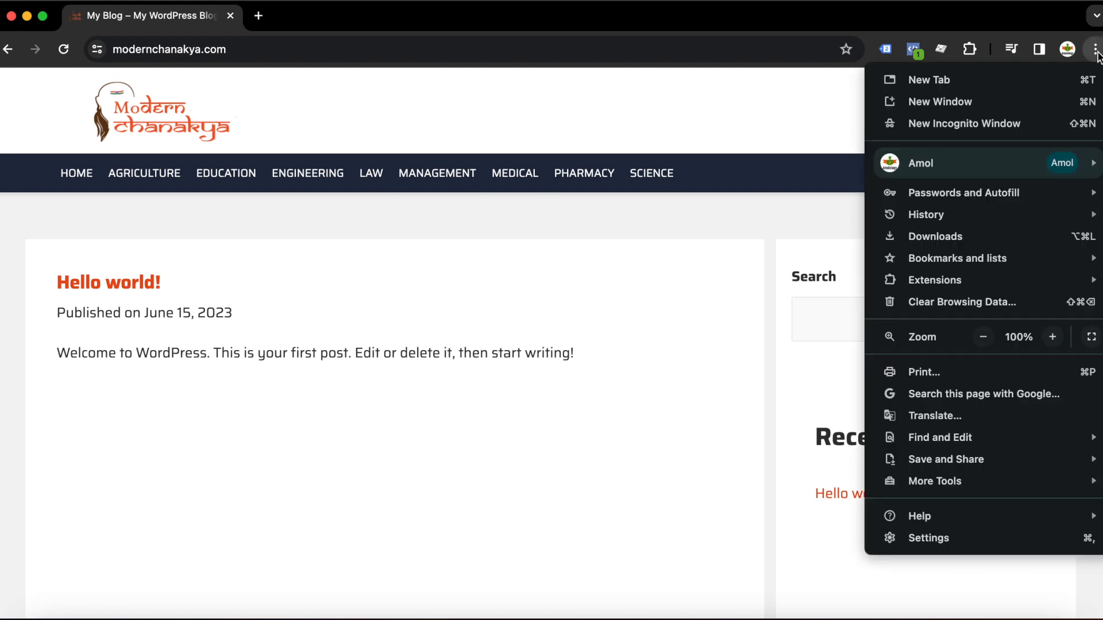
mouse_move(935, 482)
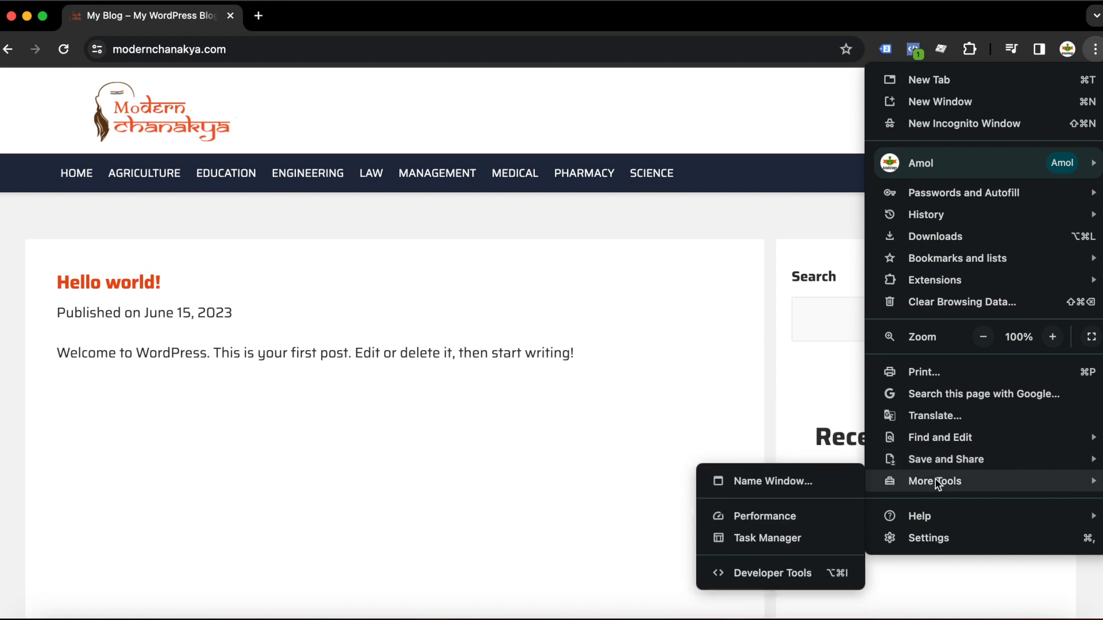
click(742, 570)
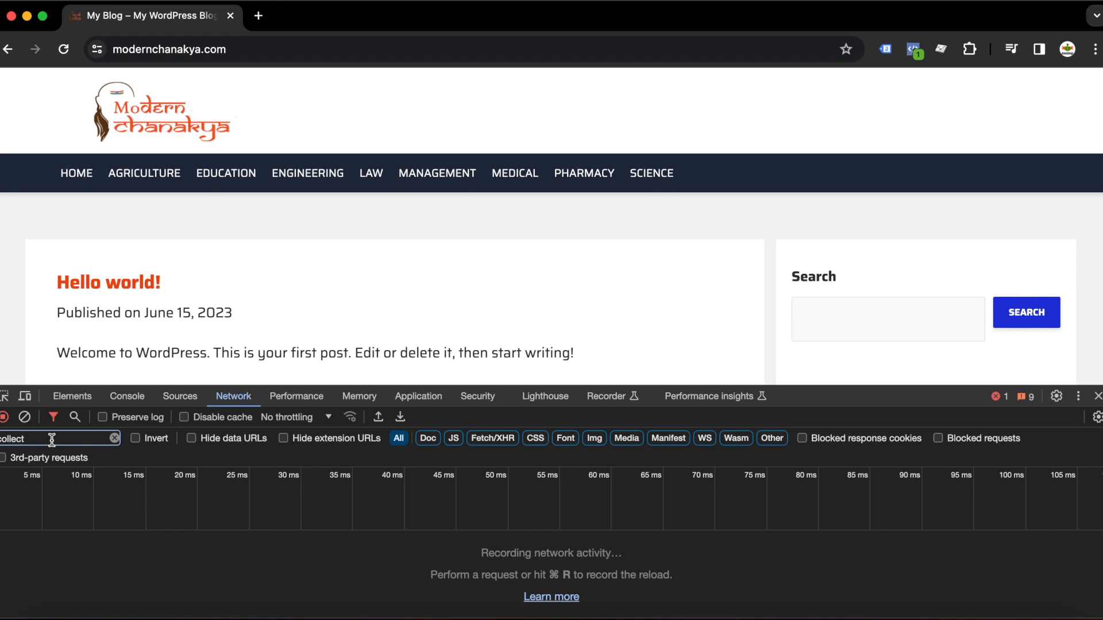
Step: Reload the website and inspect its Google Analytics collect request in the Network panel filtered by collect
click(65, 51)
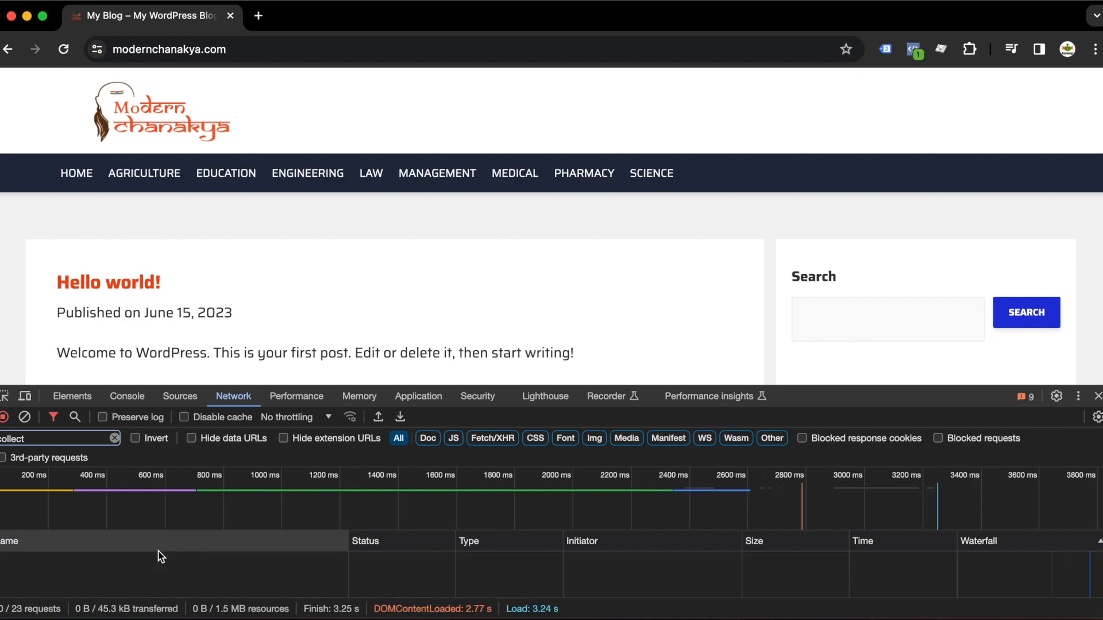
click(76, 439)
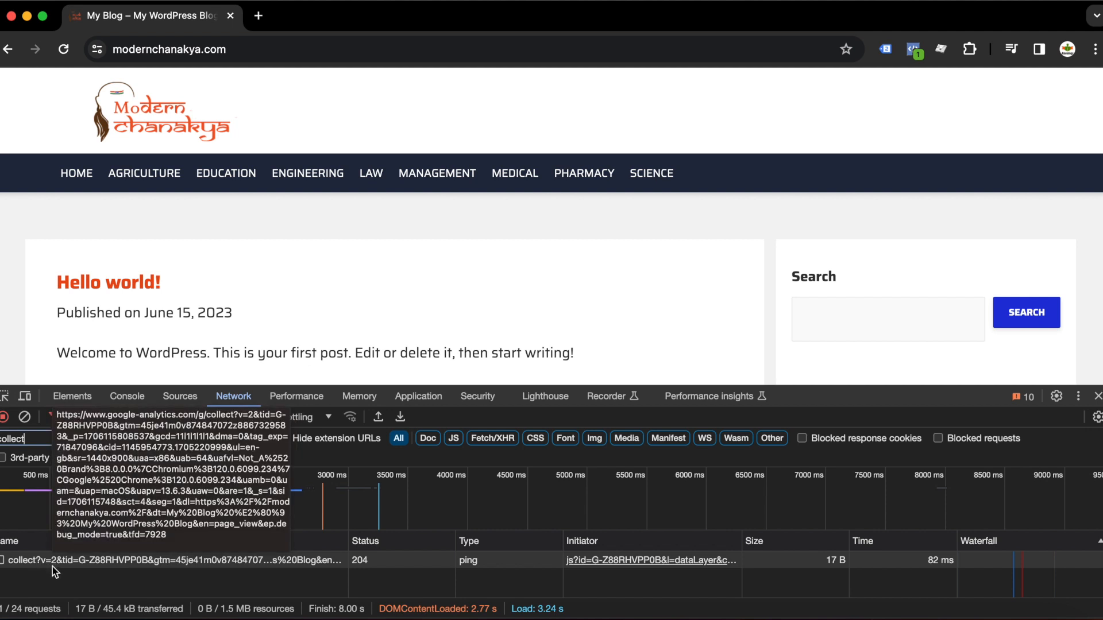
click(86, 561)
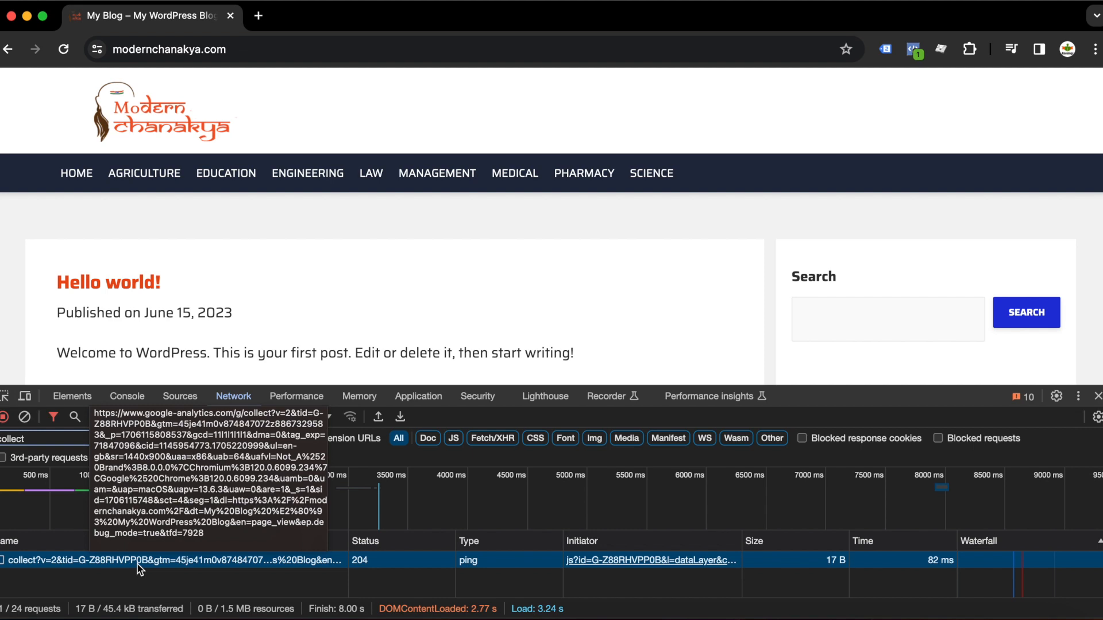
Step: Switch to Analytics in Safari and open the Modern Chanakya web stream details to check its measurement ID
click(133, 618)
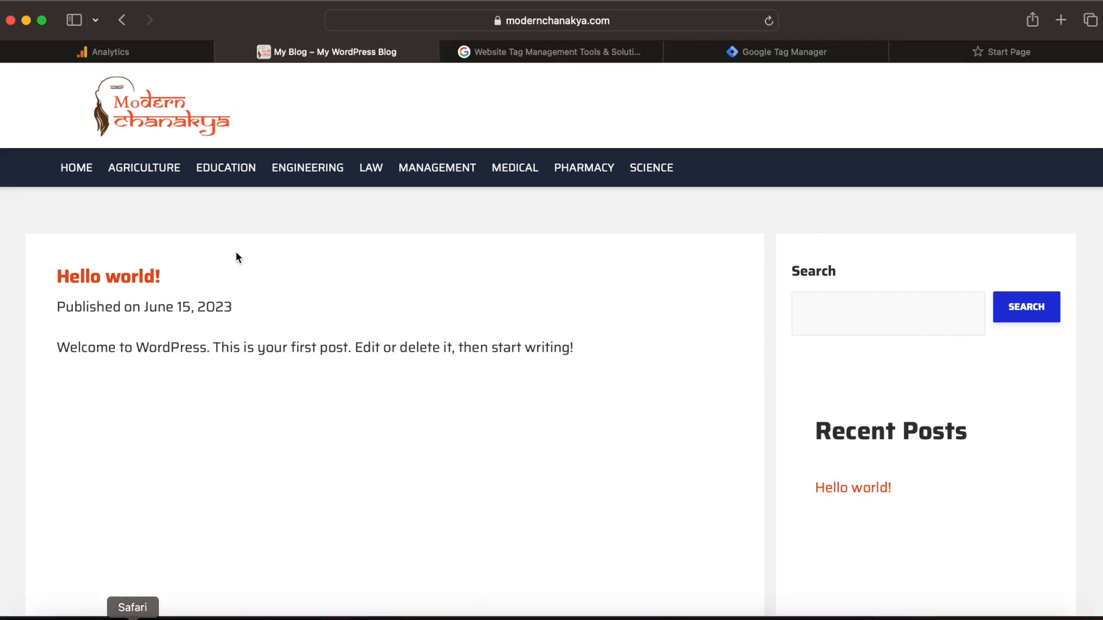
click(160, 52)
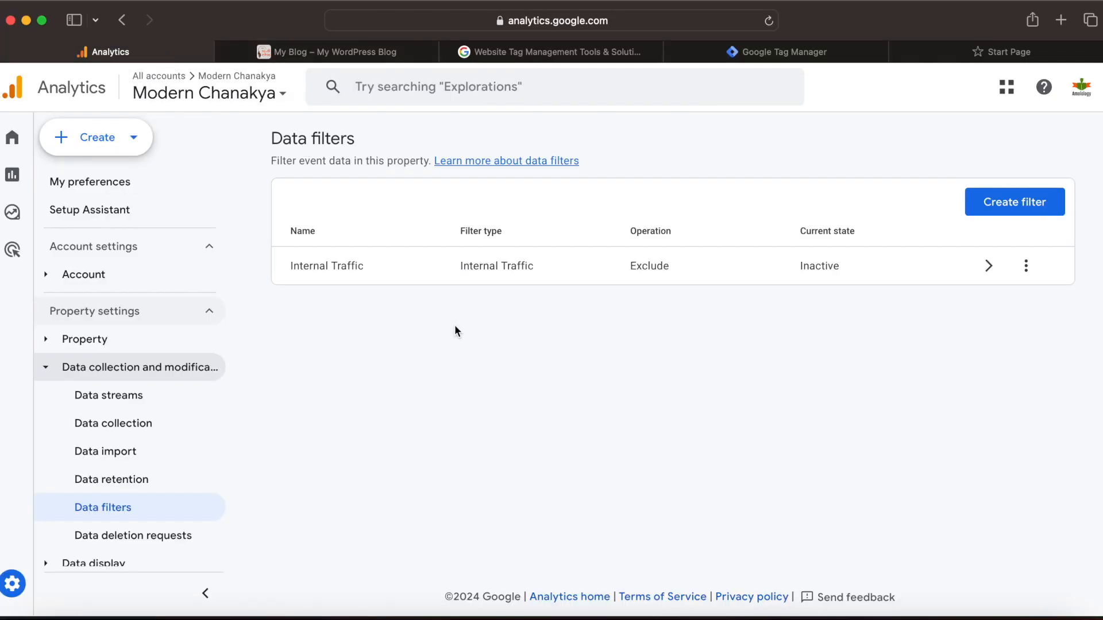
mouse_move(15, 192)
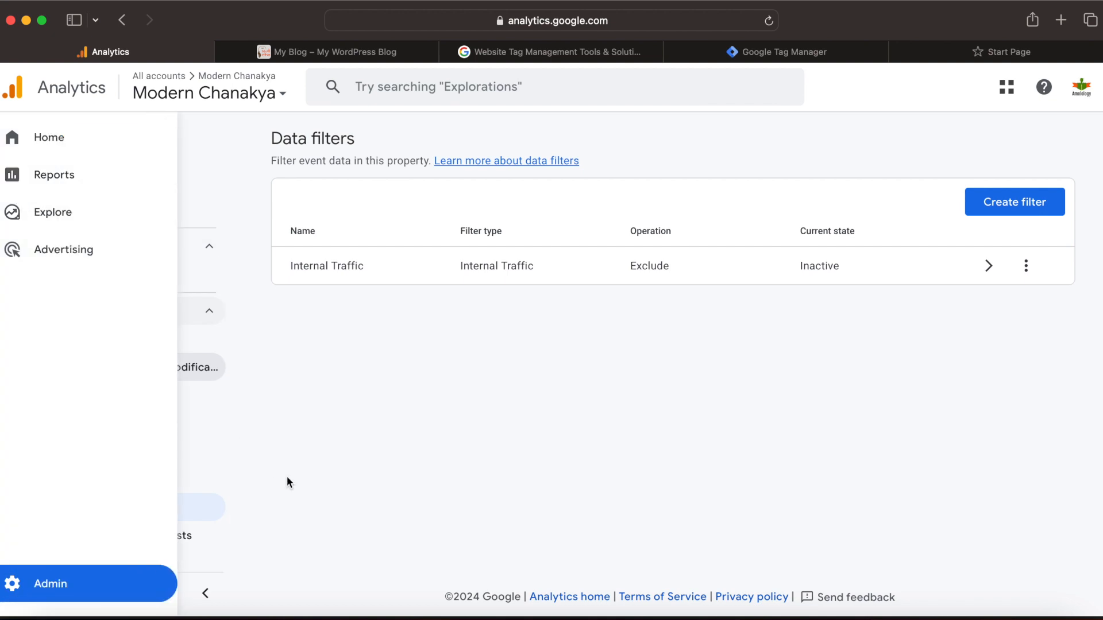
click(121, 402)
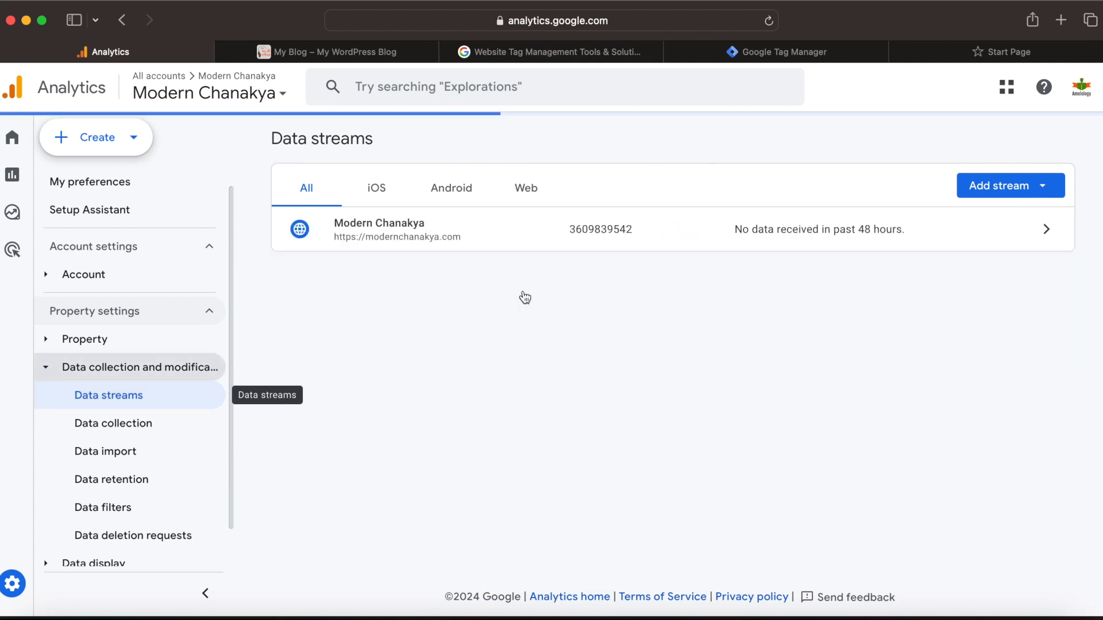
click(1053, 230)
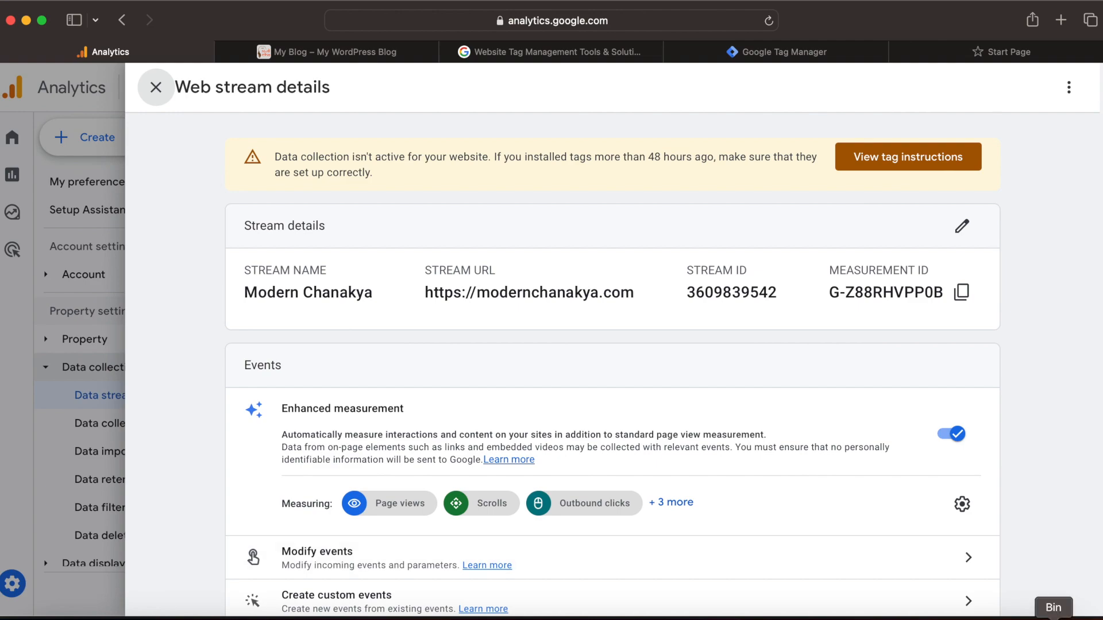
Step: Return to the website in Chrome and close Developer Tools
click(824, 618)
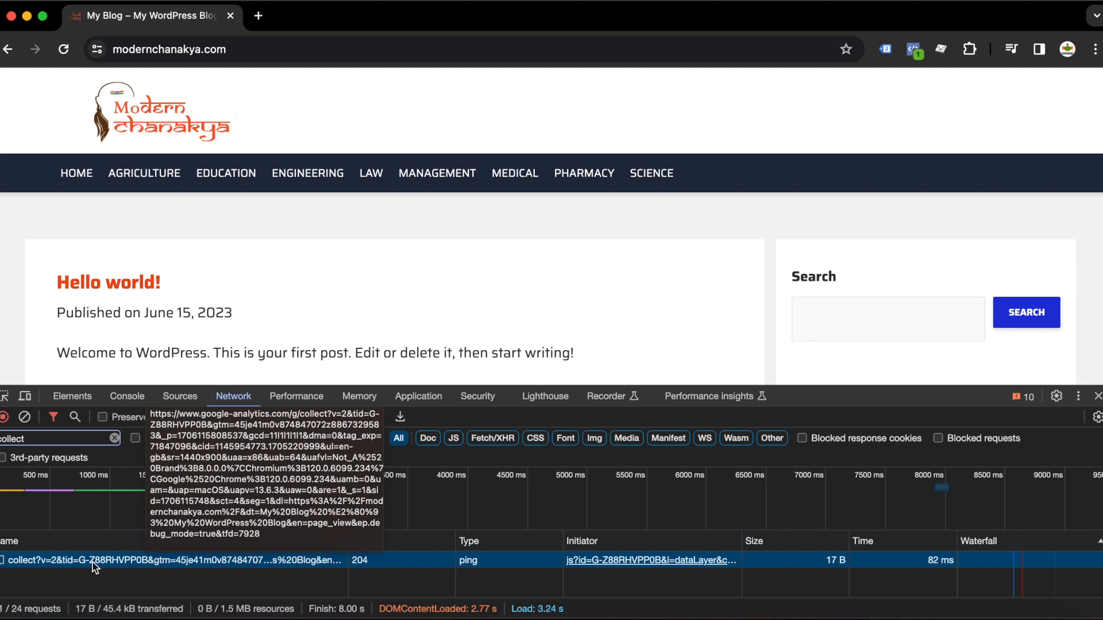
click(511, 618)
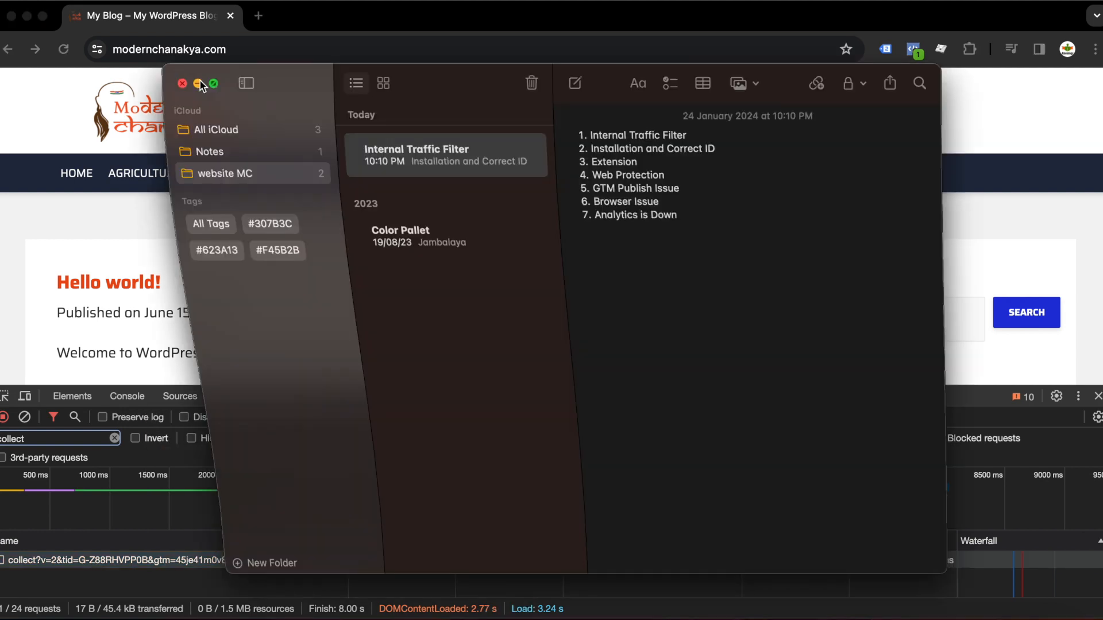
click(200, 82)
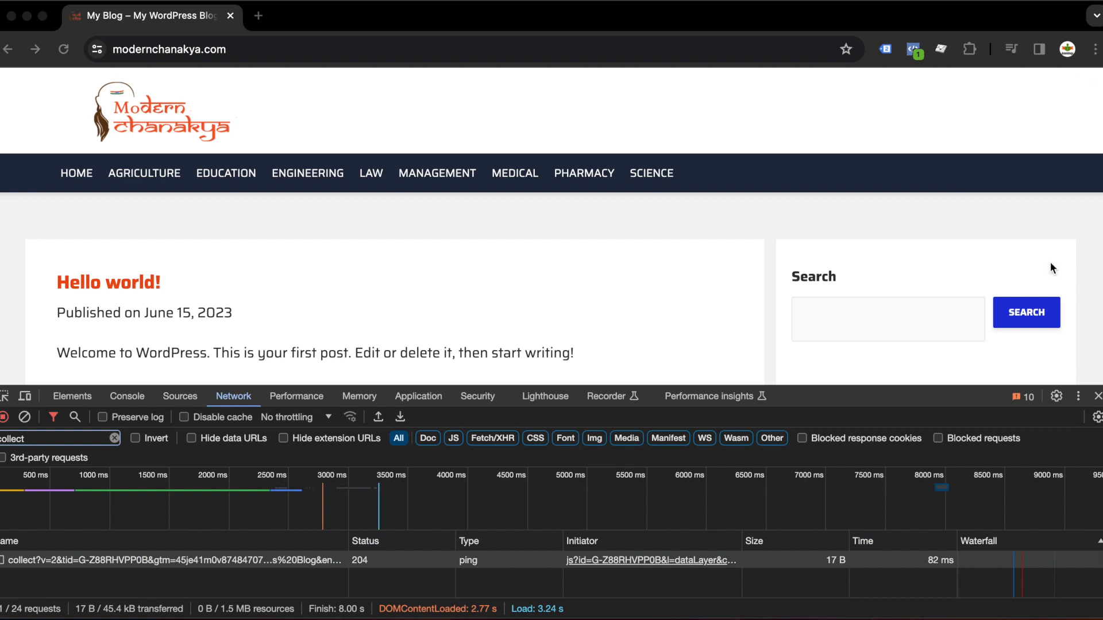
key(super+Tab)
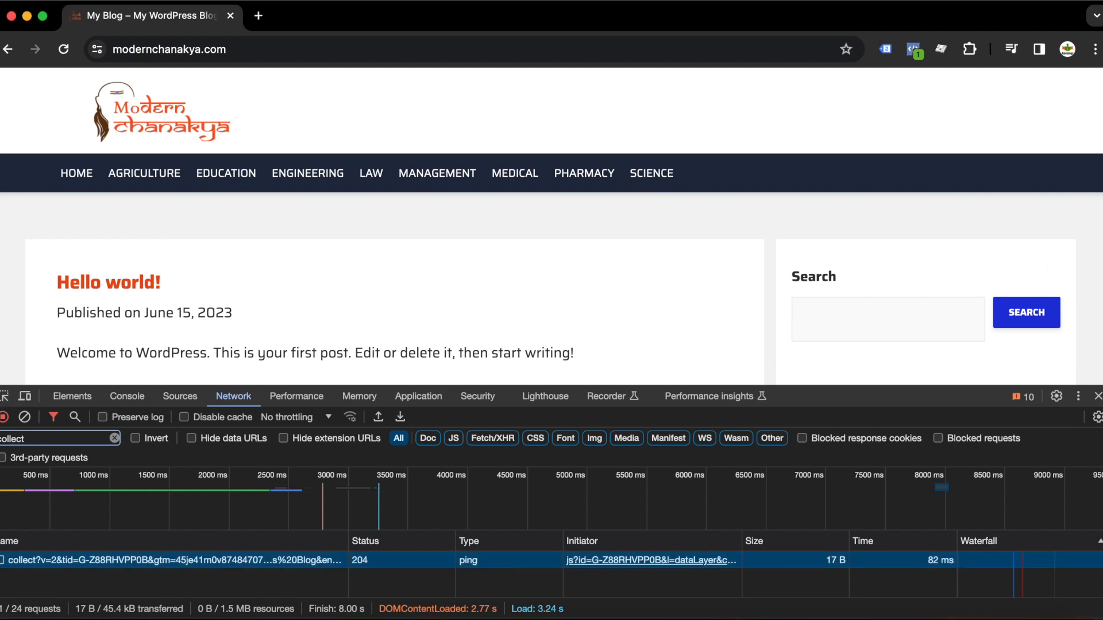
click(1098, 396)
Step: Open the Chrome Web Store from the browser's Extensions menu
click(1095, 50)
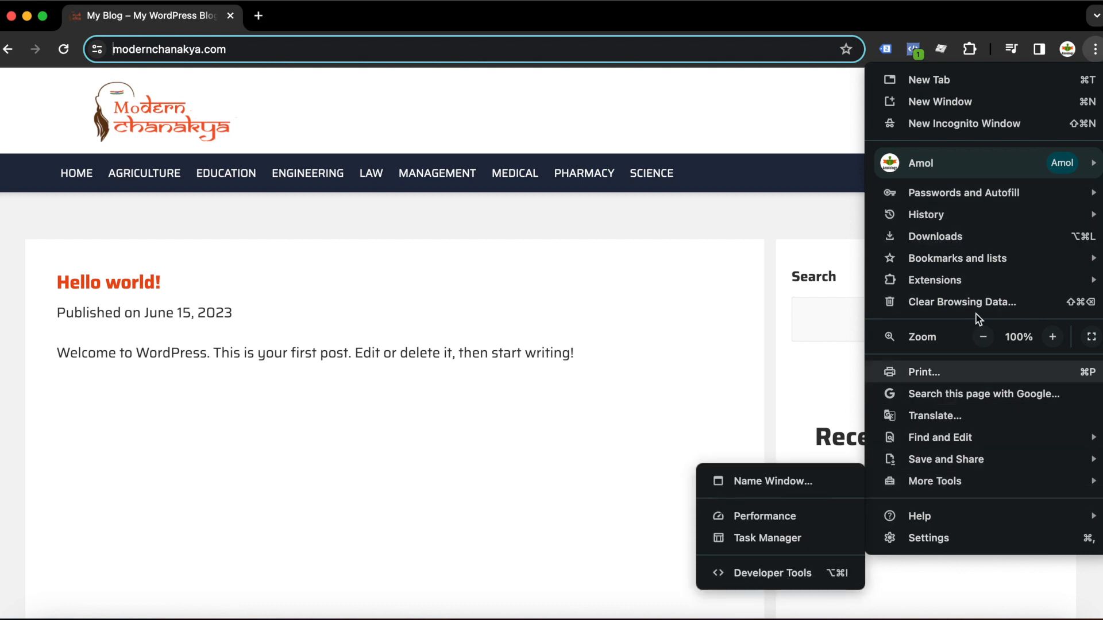
mouse_move(956, 280)
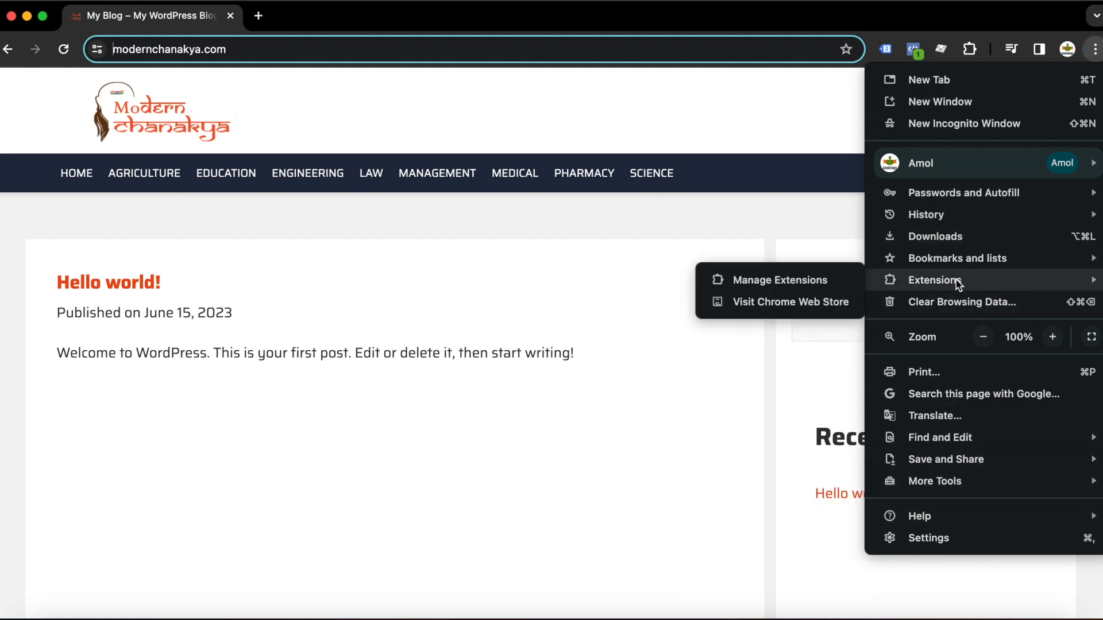
click(784, 314)
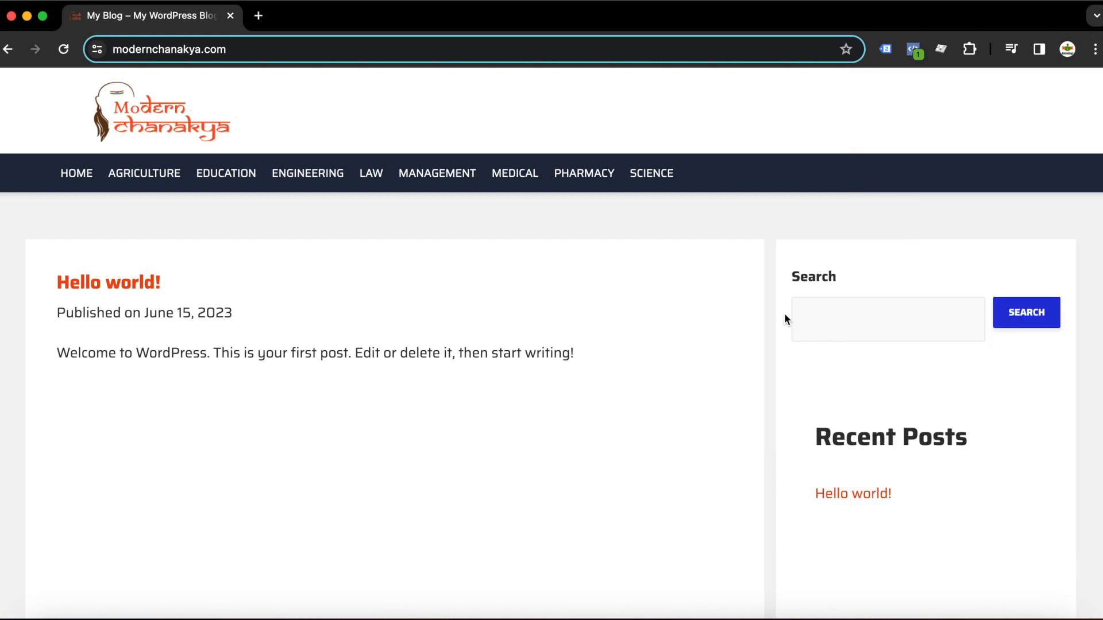
click(1095, 55)
mouse_move(890, 285)
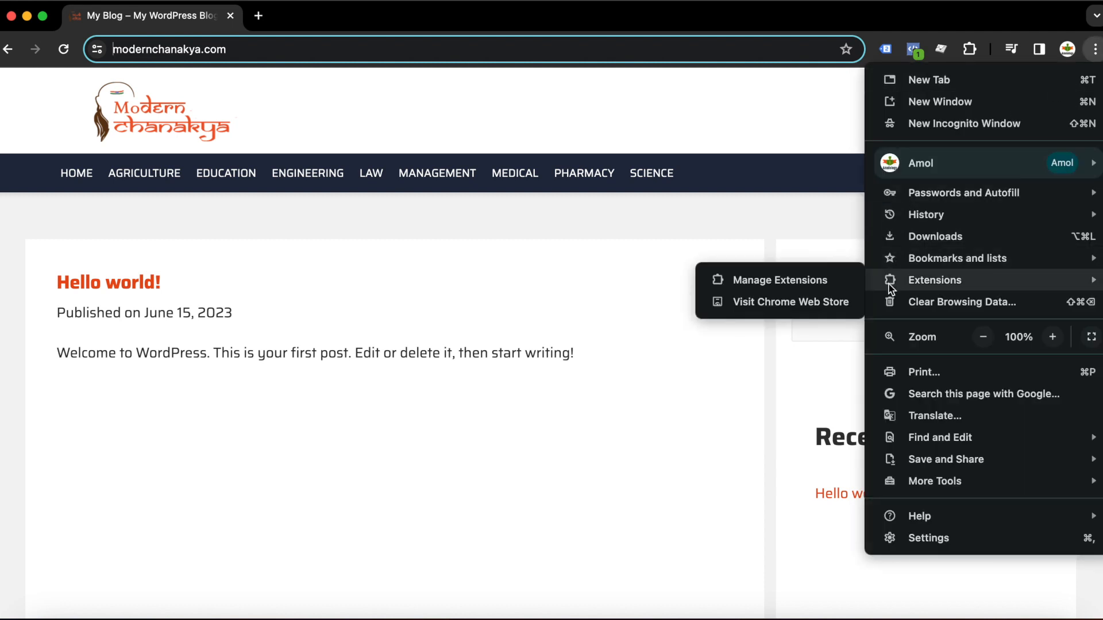
click(803, 311)
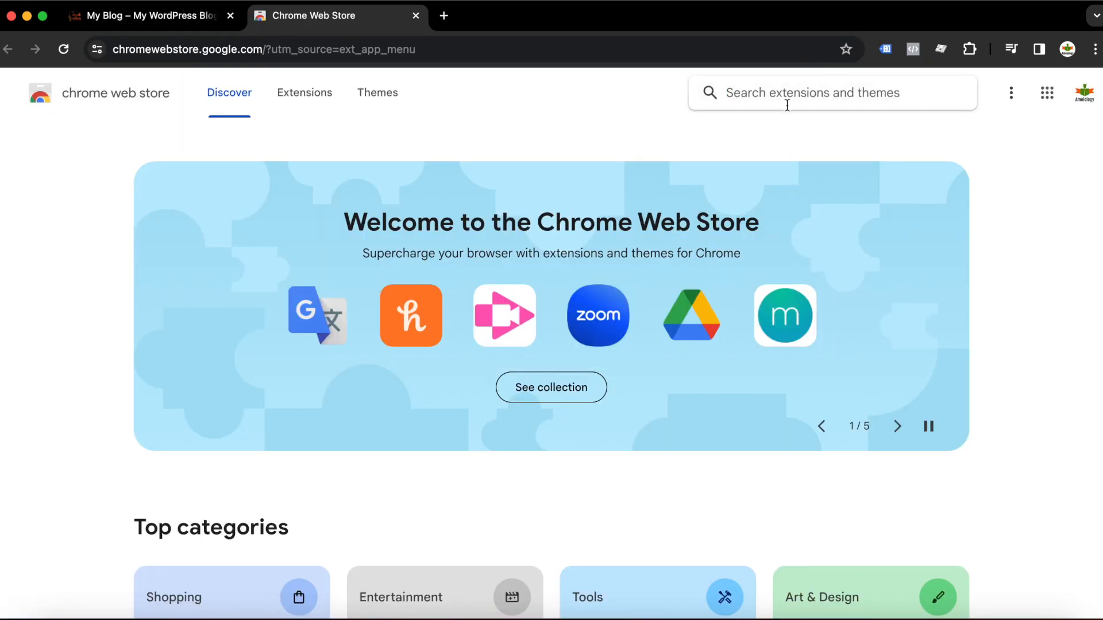
Step: Search the Web Store for google ana and open the Google Analytics Opt-out Add-on (by Google) page
text(google ana)
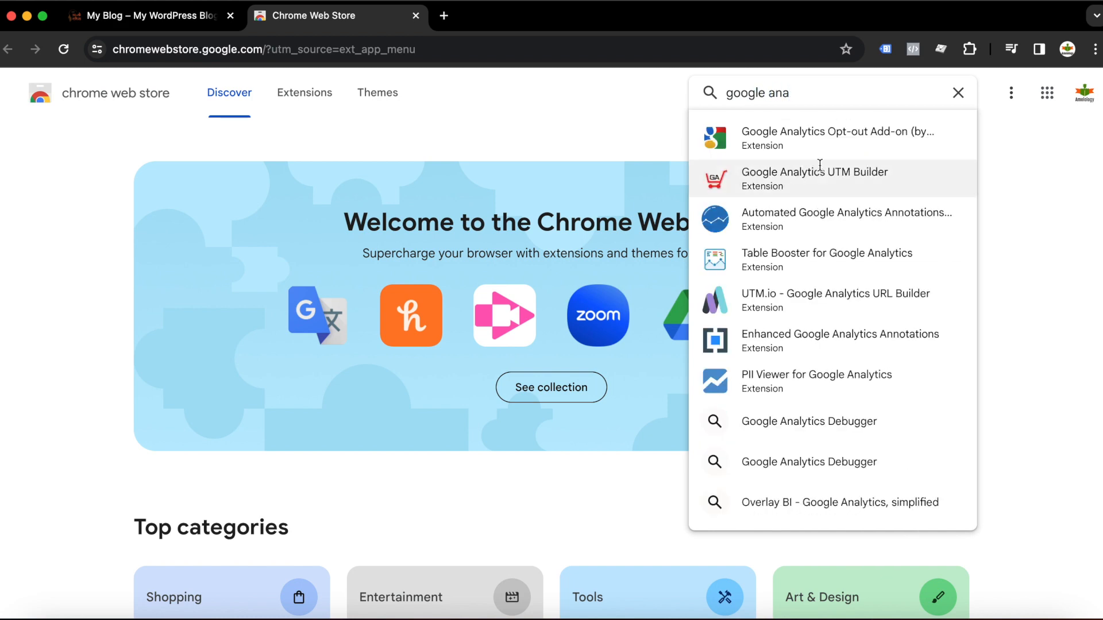
click(822, 139)
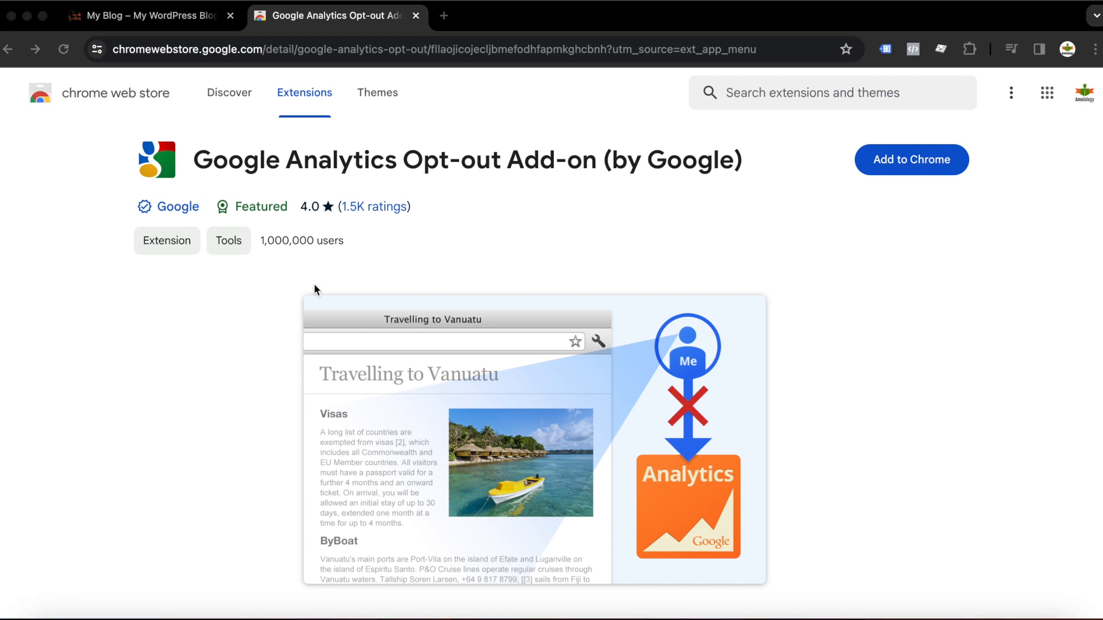
Step: Close the Web Store tab, switch to Safari, and close the Analytics web stream details panel
click(415, 15)
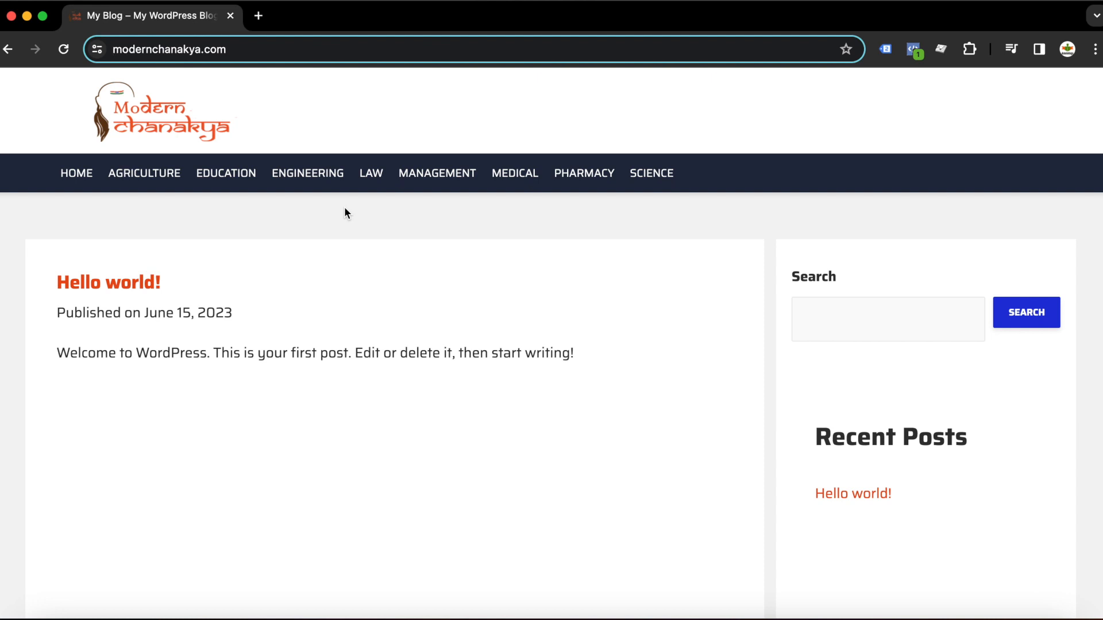
click(132, 616)
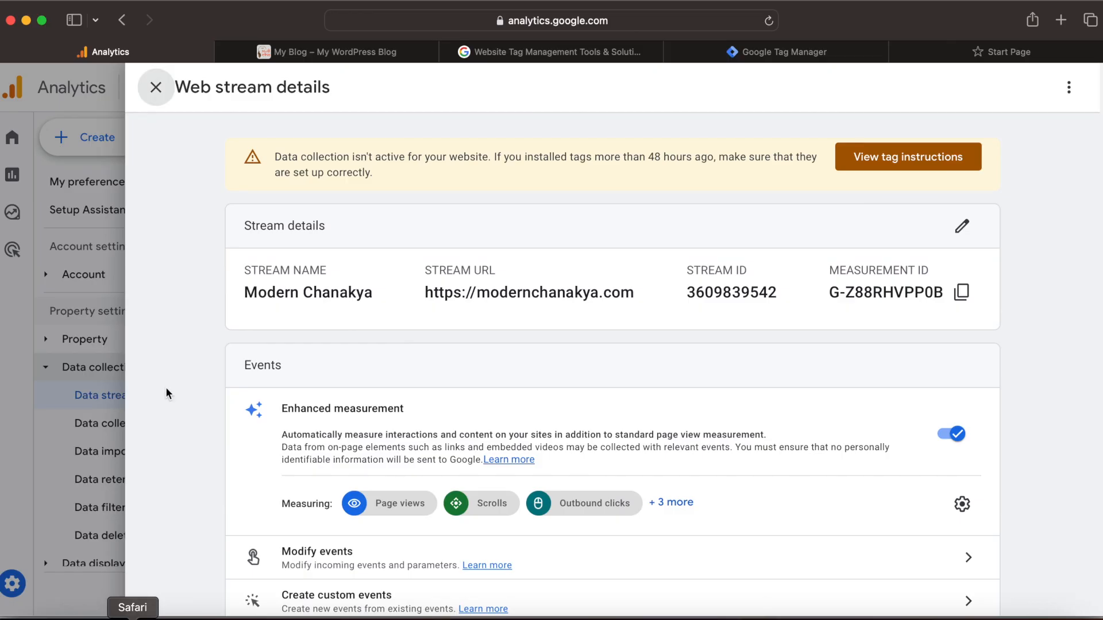
click(155, 88)
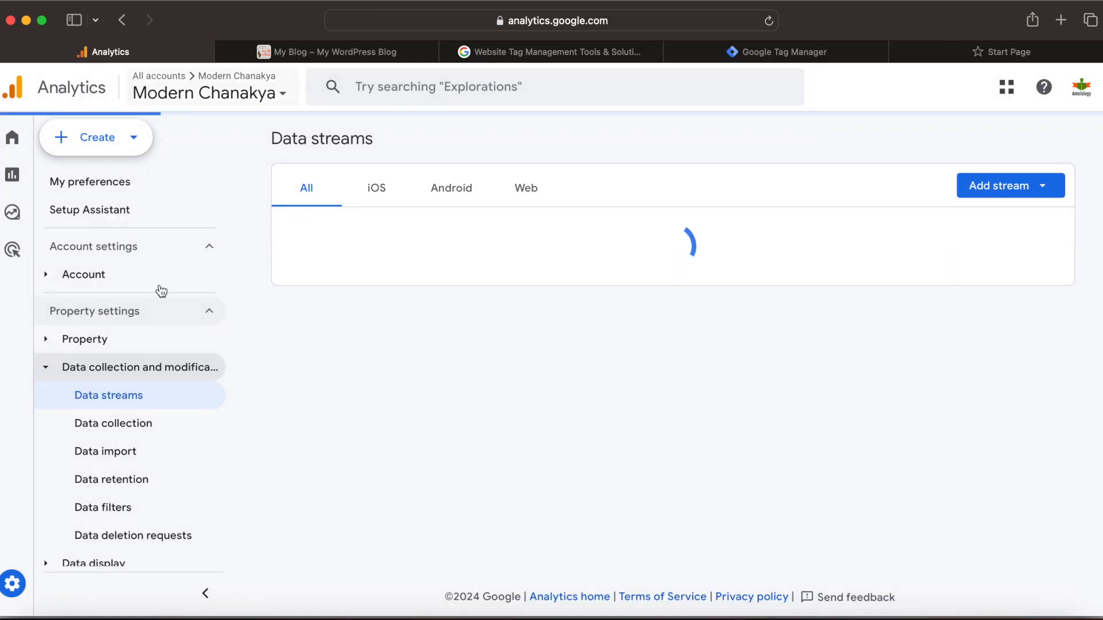
Step: Review the checklist in Notes and the tags in the Tag Manager workspace, returning to Analytics
click(965, 616)
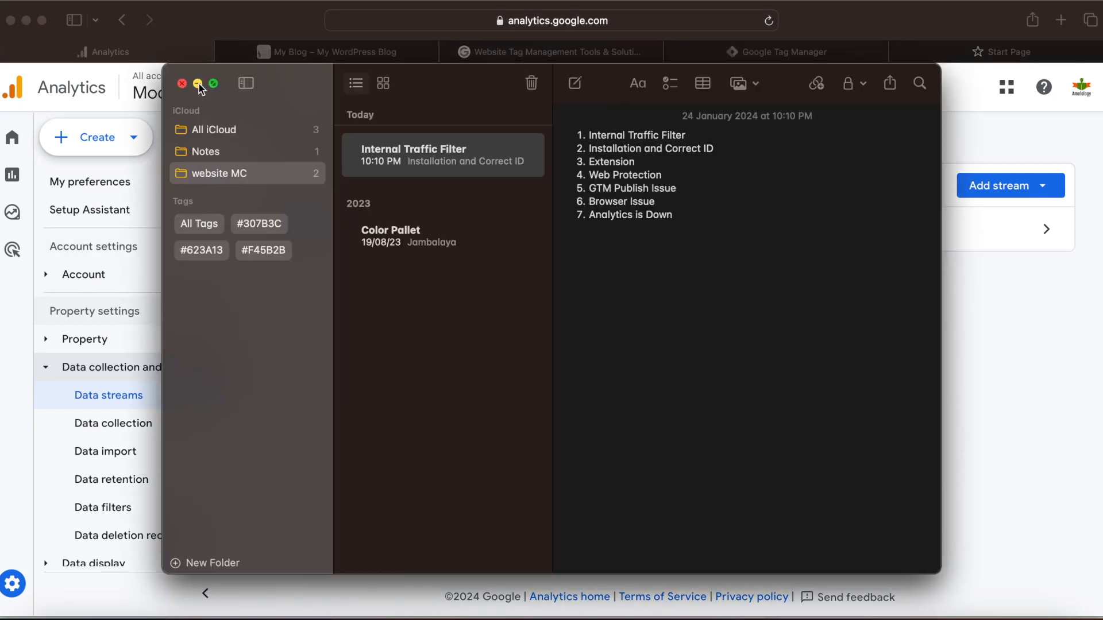
click(198, 84)
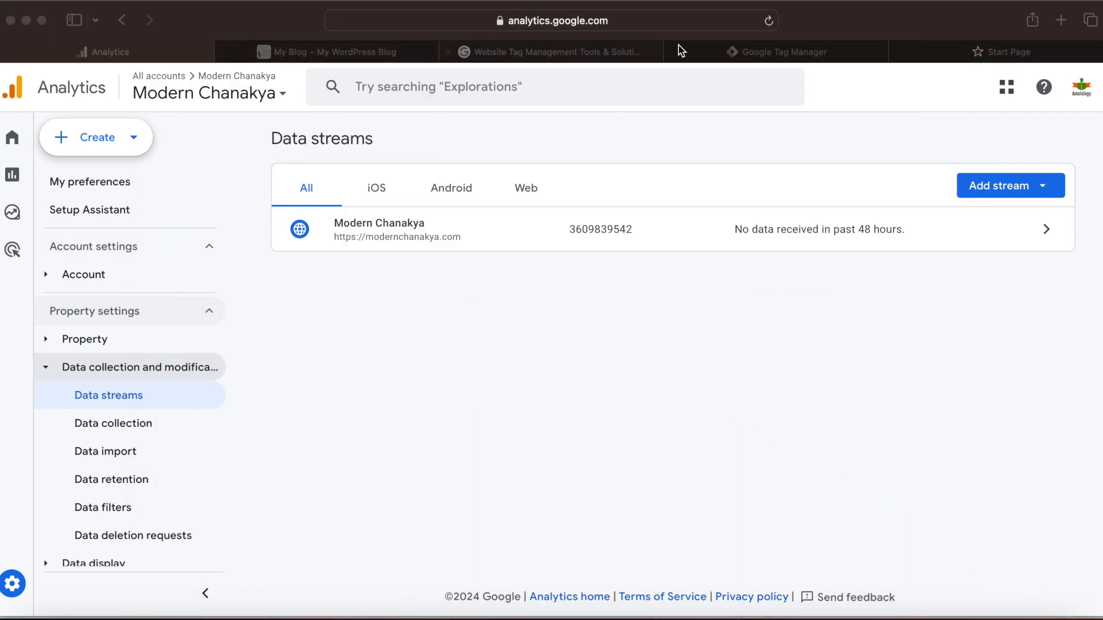
click(746, 52)
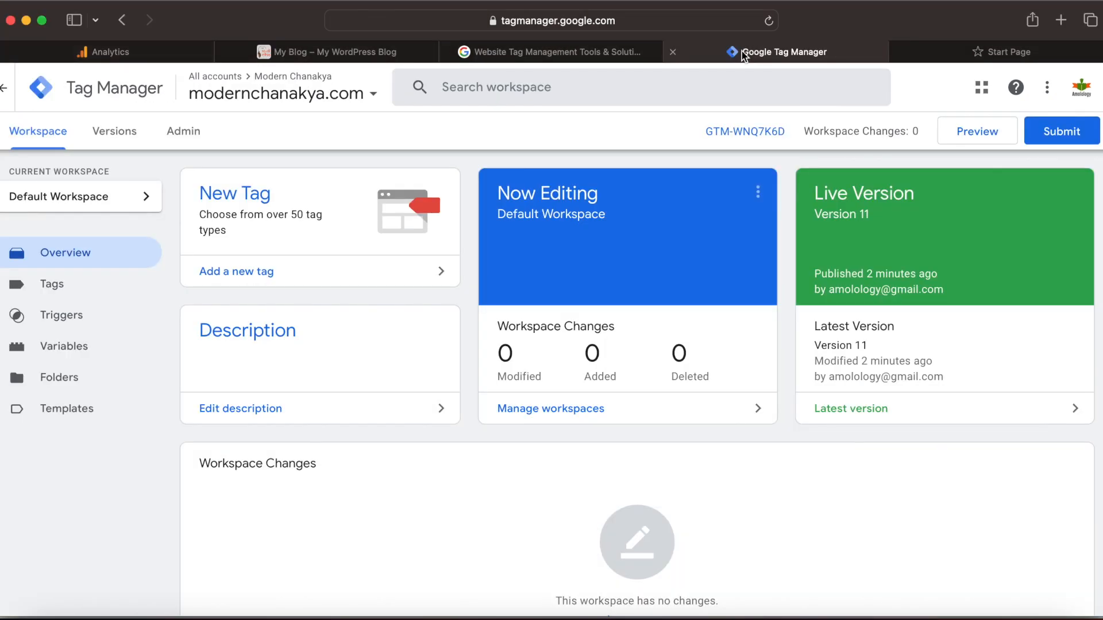
click(27, 292)
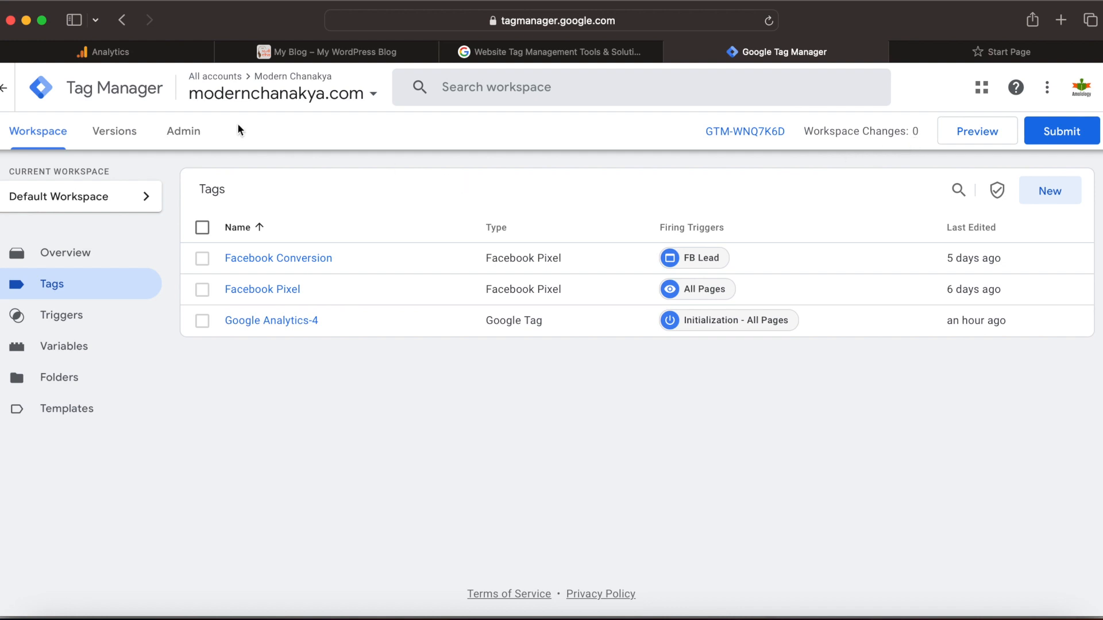
click(149, 46)
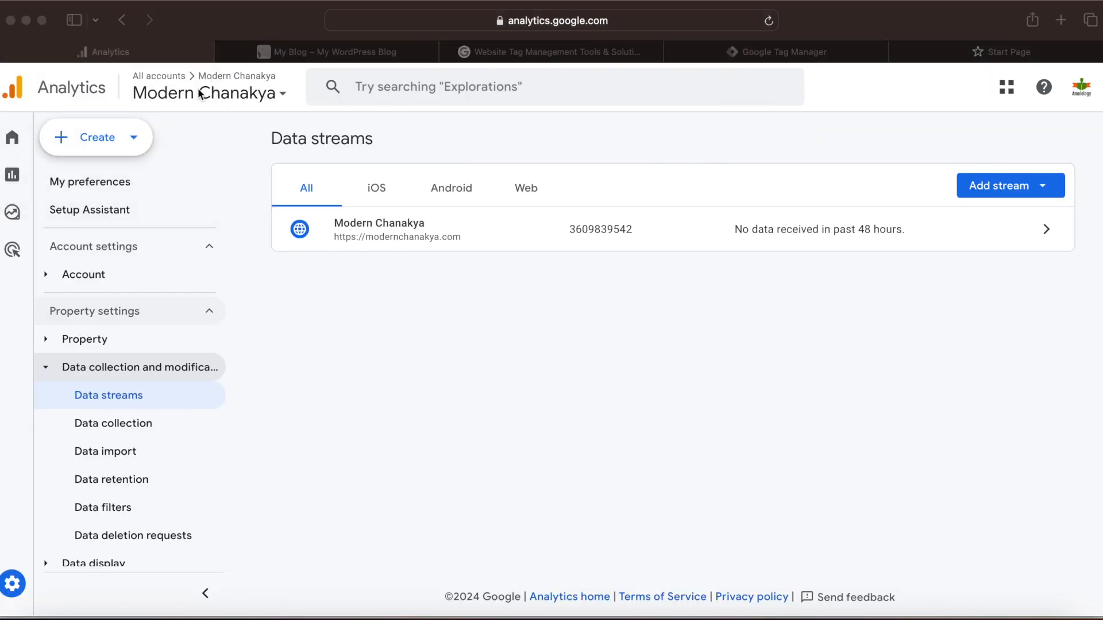